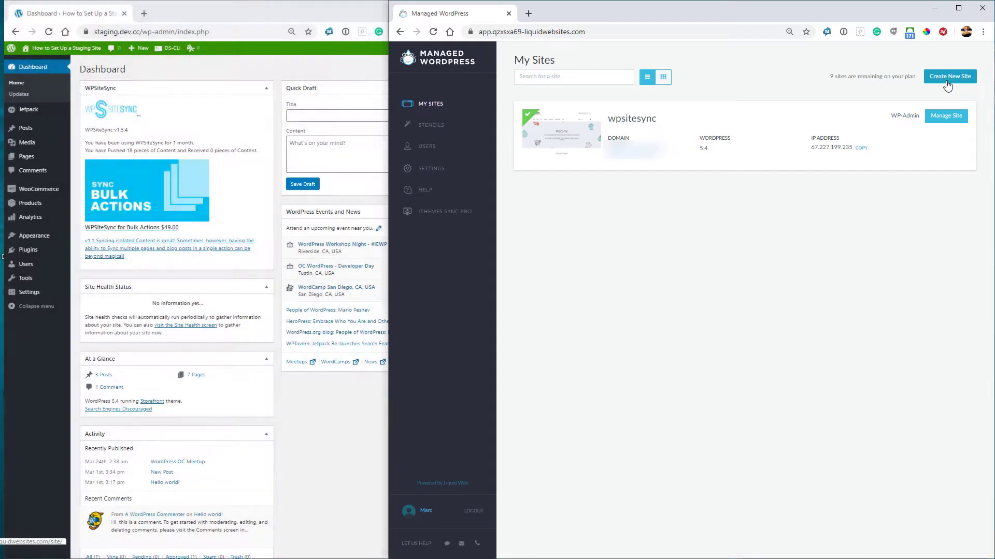
# Step: Create a new site with the nickname WOOSTAGING and fill in the contact's e-mail
pyautogui.click(947, 81)
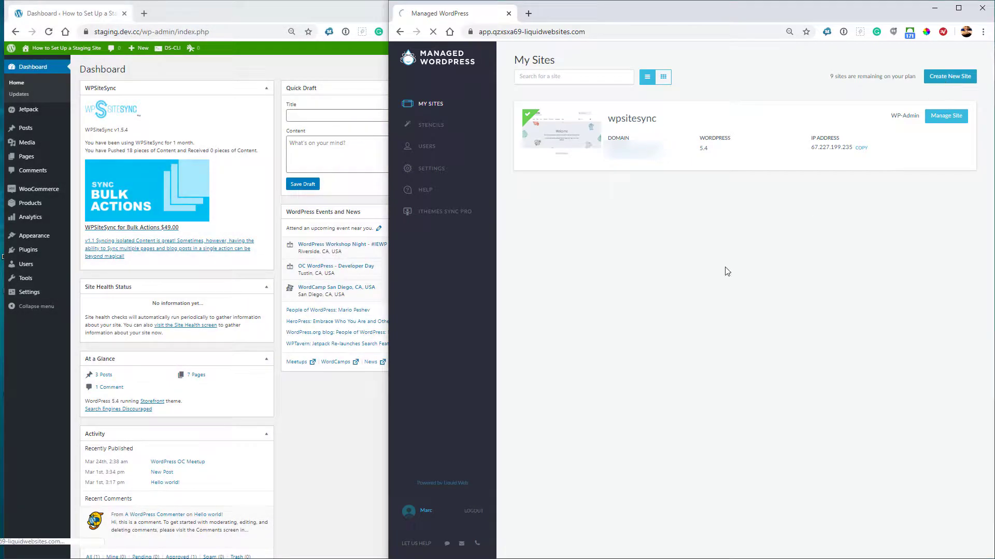
pyautogui.click(728, 289)
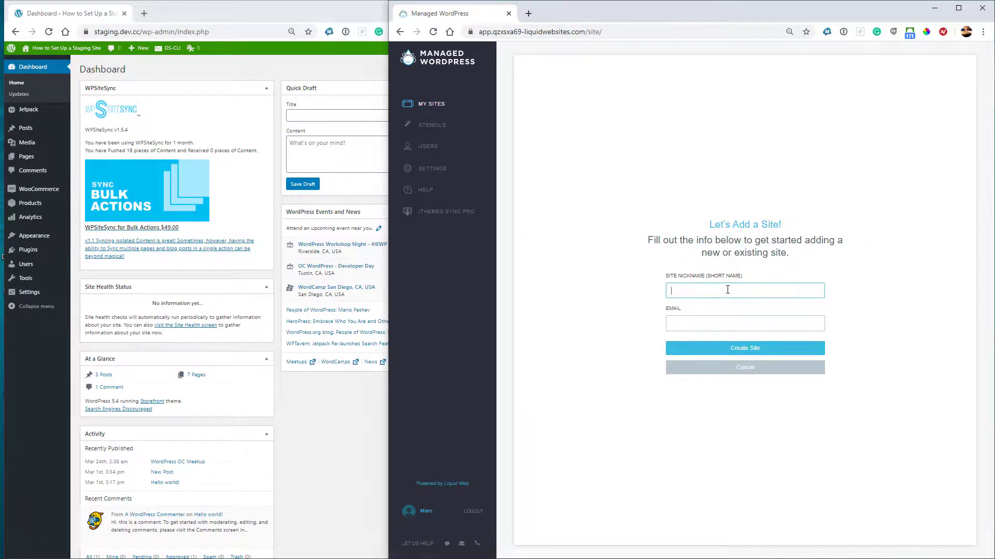
pyautogui.write('WOOSTAGING')
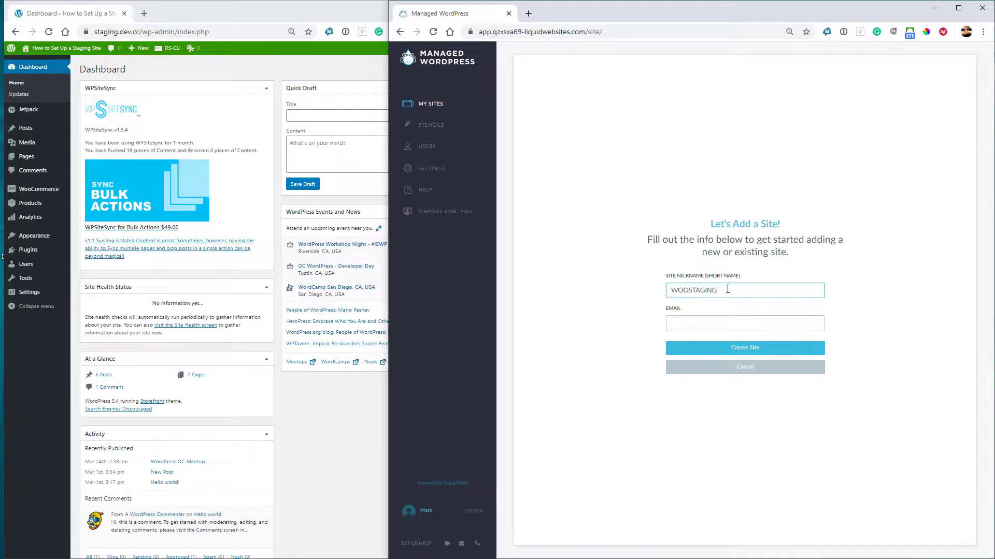
pyautogui.press('Tab')
pyautogui.write('marc[blurred]')
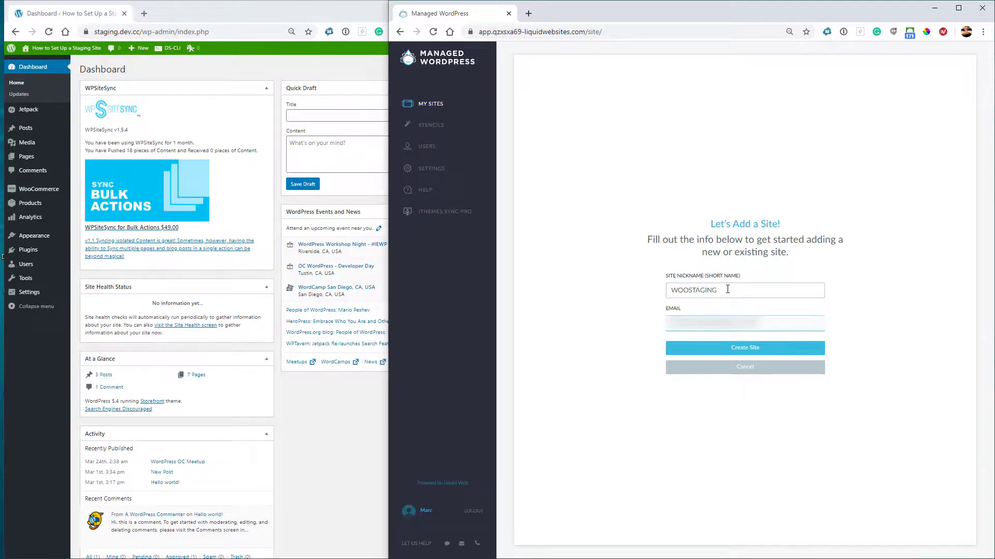
pyautogui.click(733, 350)
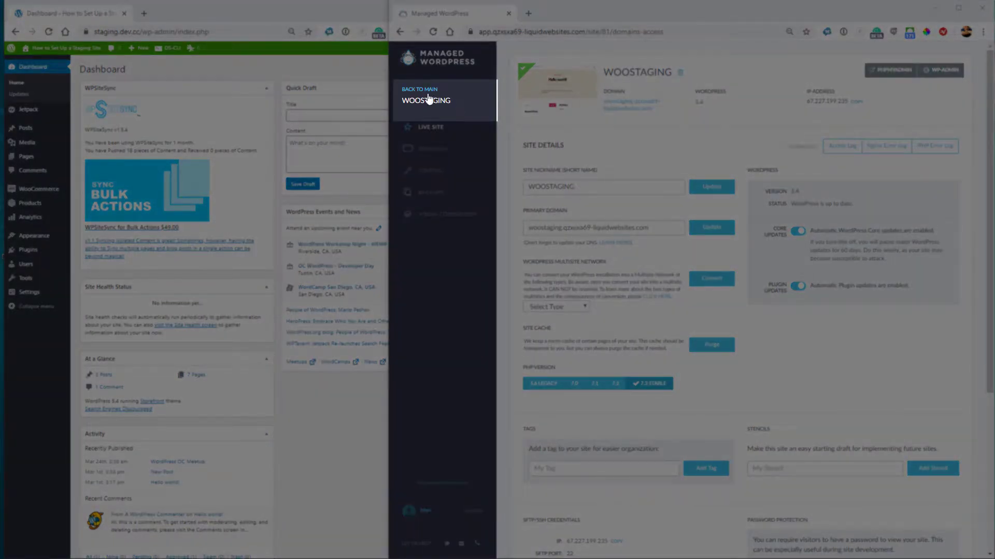
# Step: Return to the list of sites and open the management page of the WOOSTAGING site
pyautogui.click(427, 87)
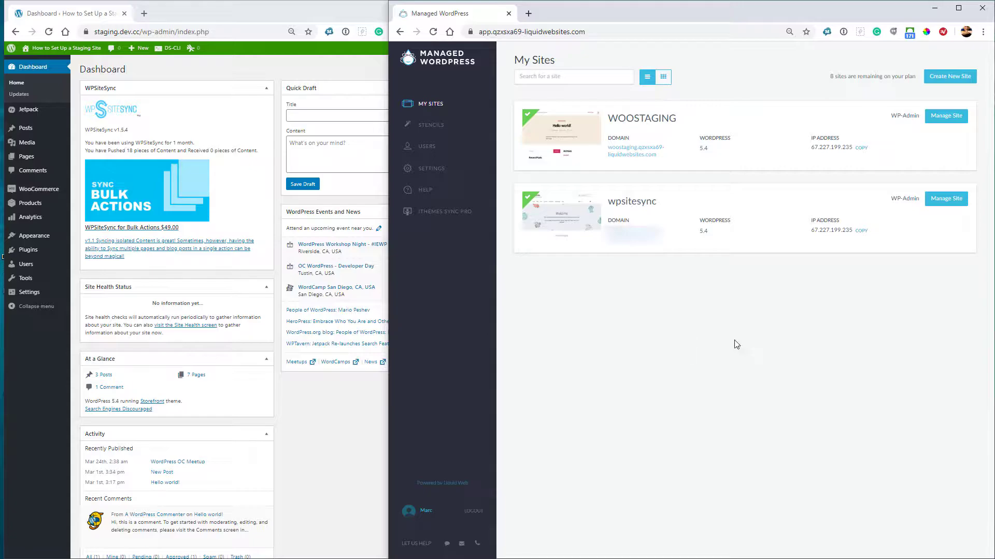
pyautogui.click(935, 119)
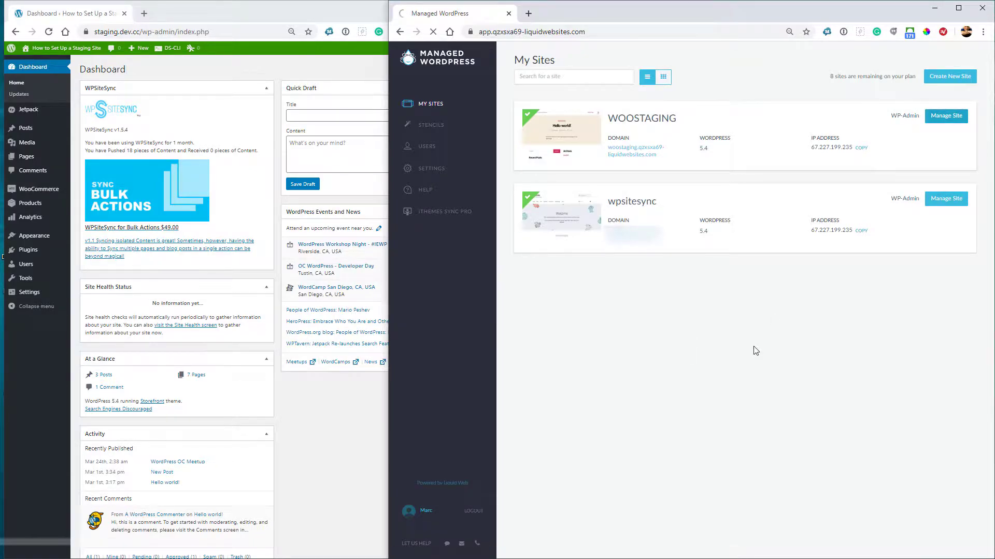
pyautogui.scroll(-5, 741, 311)
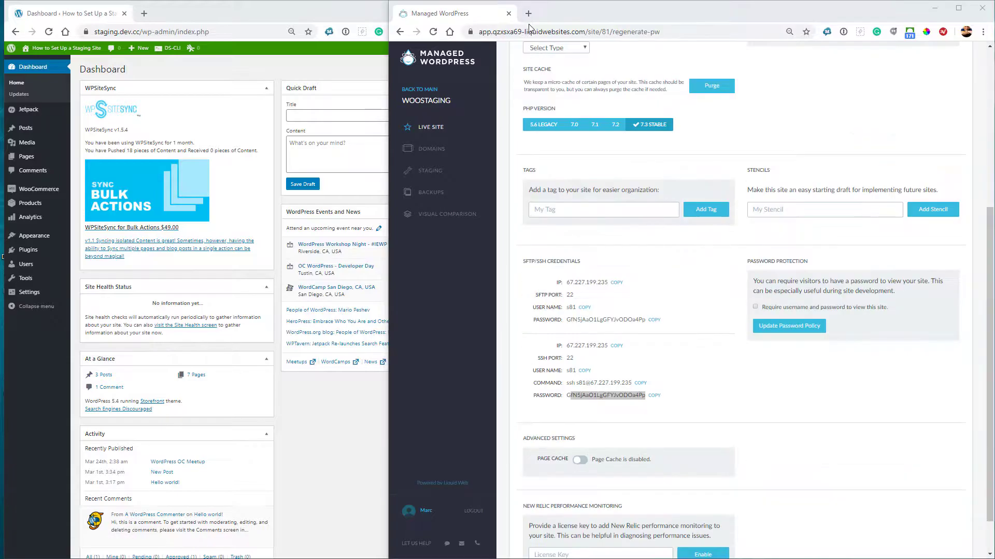
# Step: Open filezilla-project.org in a new browser tab and go to the FileZilla Client download page
pyautogui.click(529, 13)
pyautogui.write('filezilla-project.org')
pyautogui.press('Return')
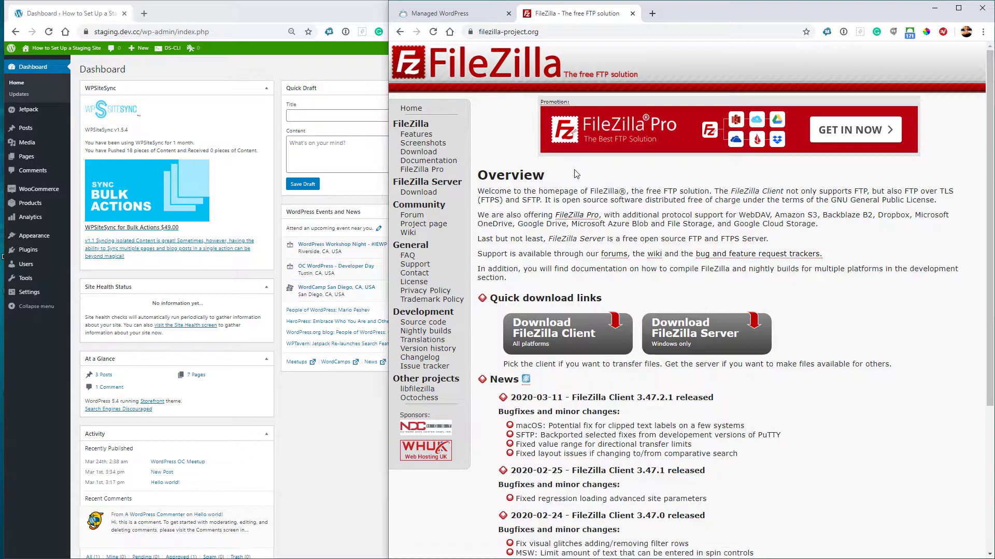
pyautogui.click(582, 344)
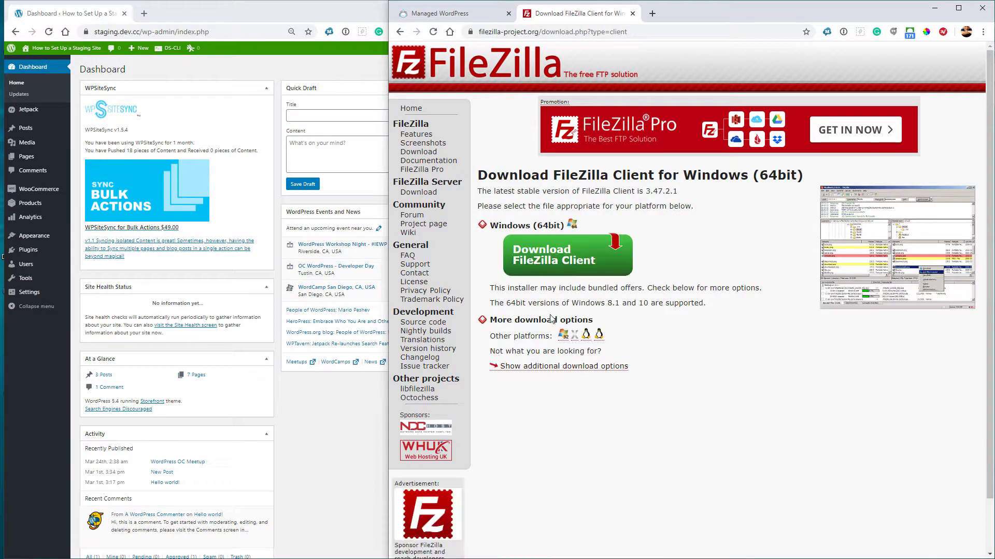
# Step: Download the standard FileZilla Client edition for 64-bit Windows, keep the installer file, and close the FileZilla site's tab
pyautogui.click(560, 256)
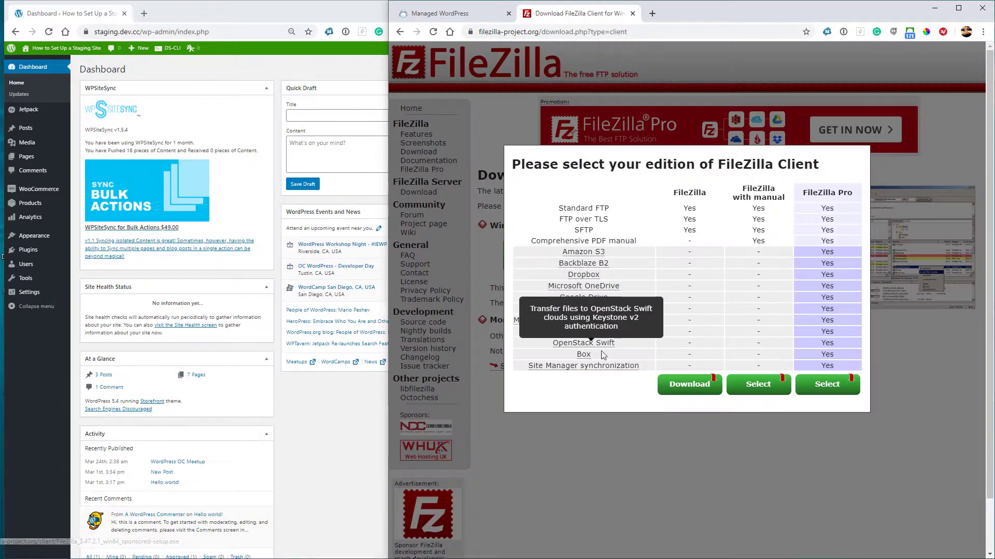
pyautogui.click(694, 387)
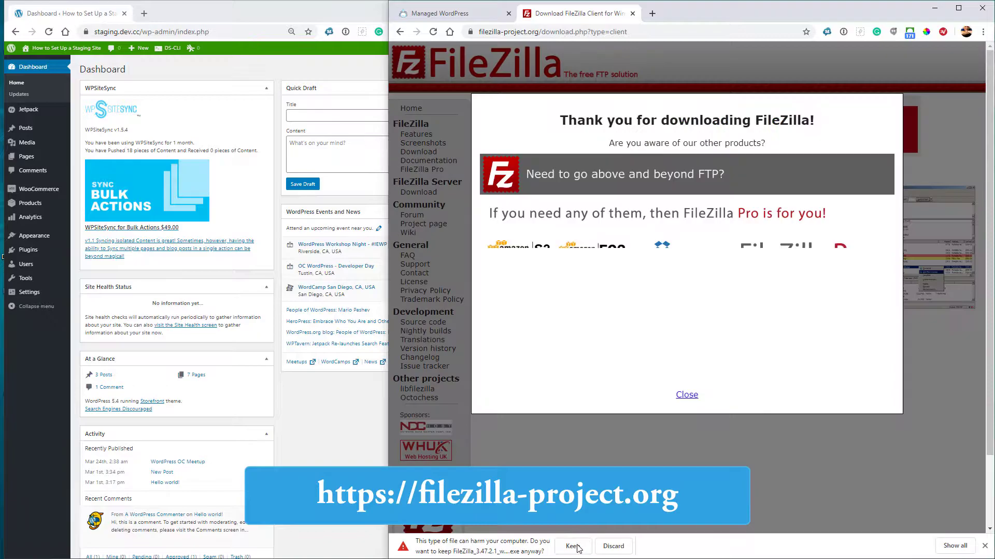
pyautogui.click(573, 546)
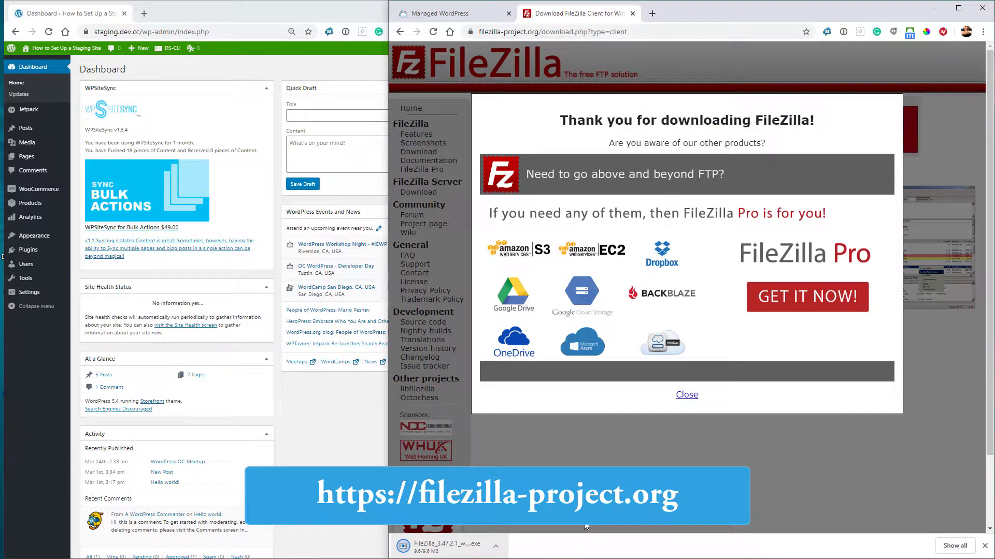
pyautogui.click(684, 395)
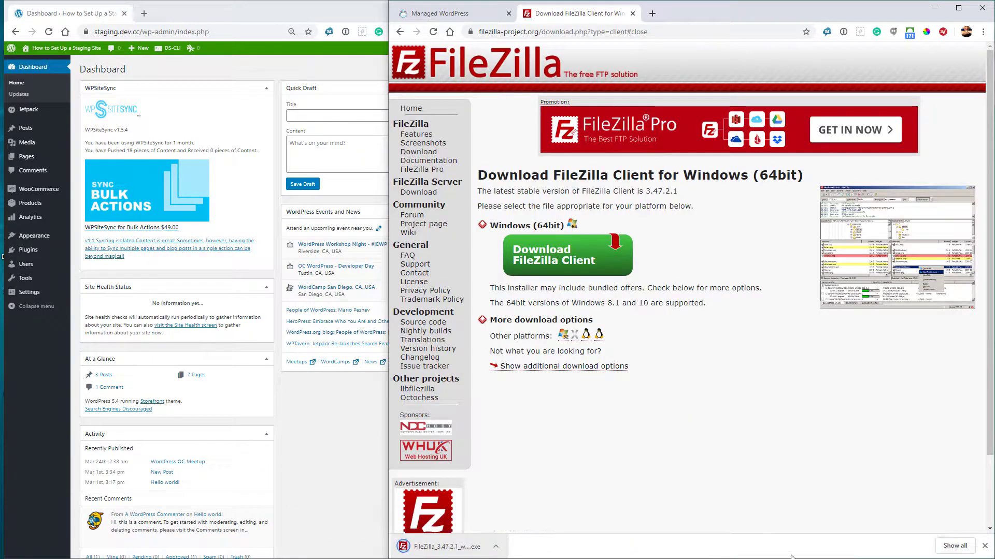
pyautogui.hotkey('ctrl', 'w')
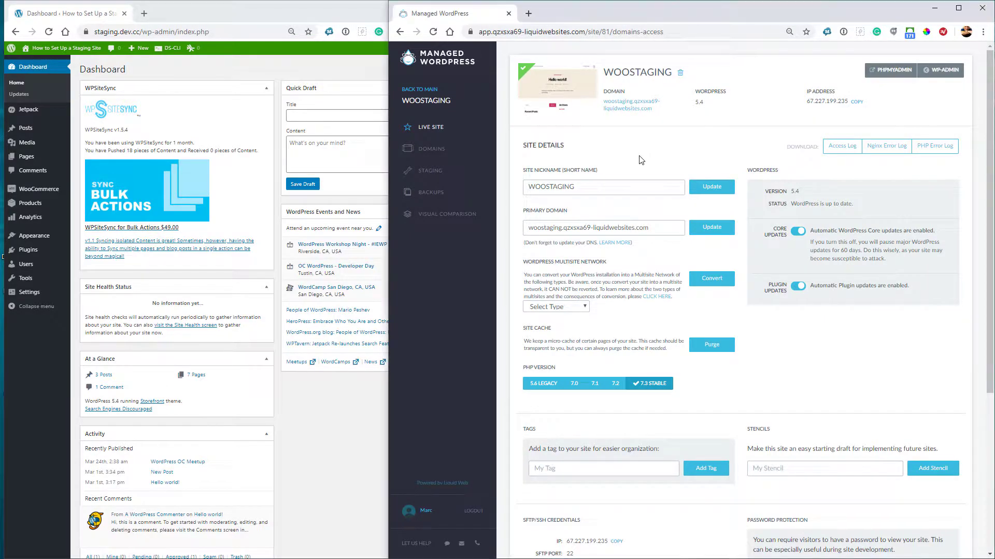
# Step: Generate a new SFTP password for the WOOSTAGING site and select the generated password in the SSH credentials
pyautogui.scroll(-2, 639, 158)
pyautogui.scroll(-2, 639, 158)
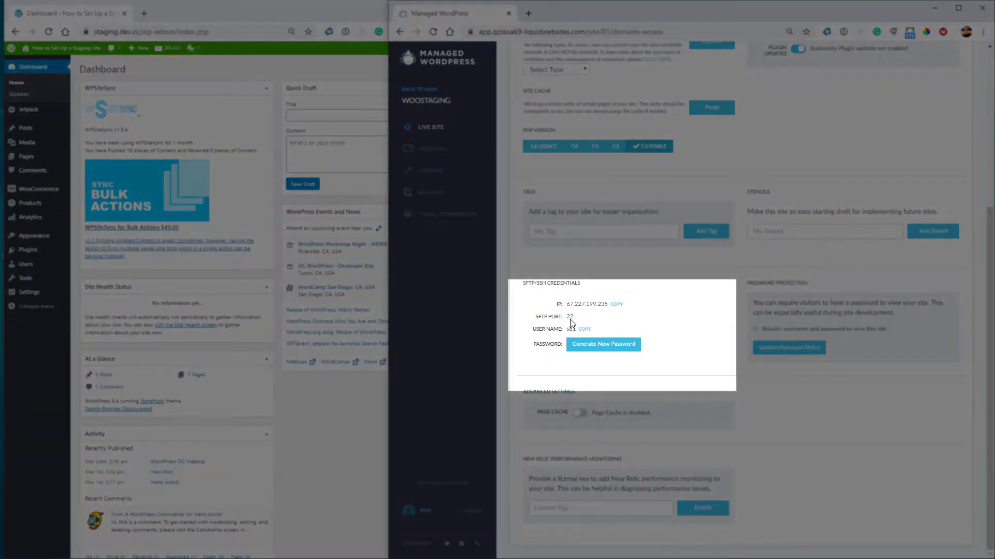
pyautogui.click(585, 345)
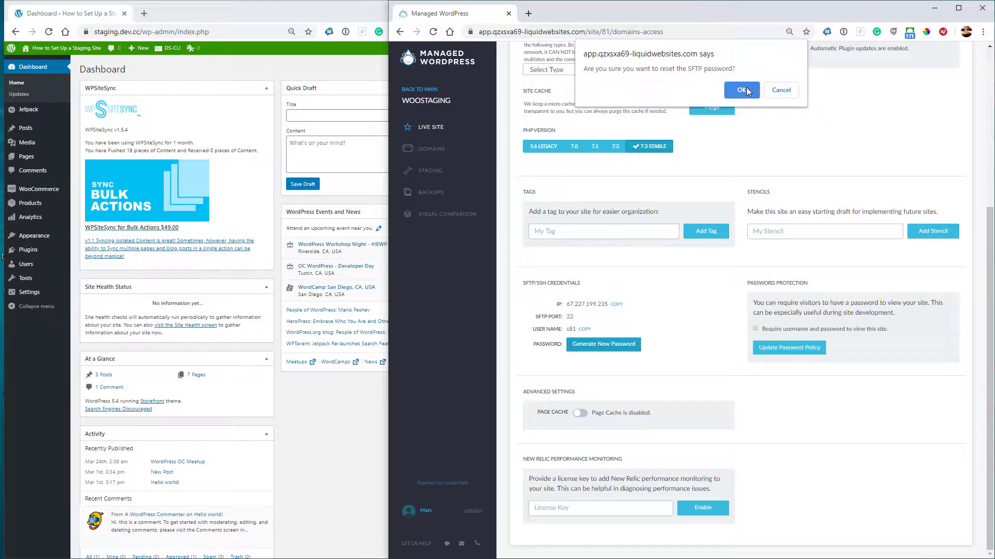
pyautogui.click(743, 90)
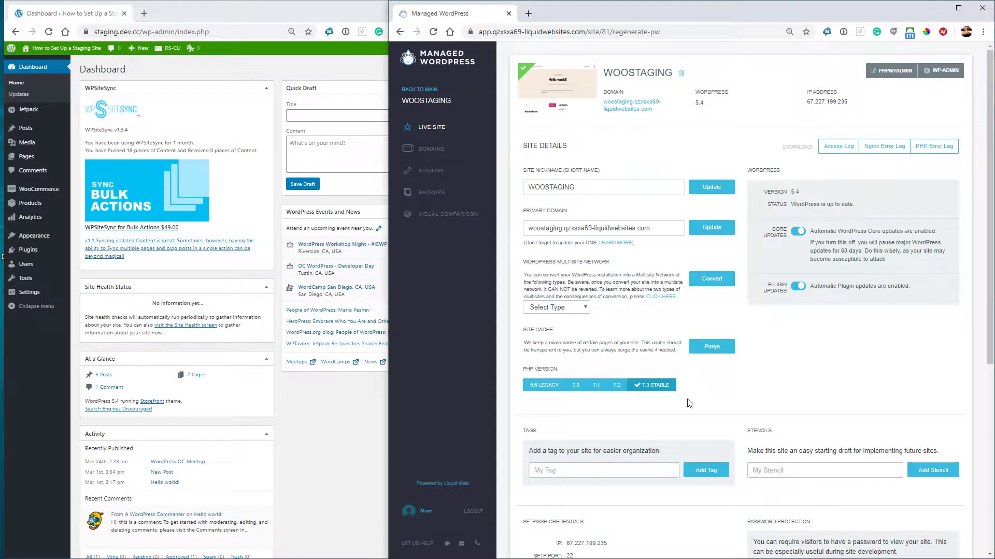
pyautogui.scroll(-5, 689, 404)
pyautogui.moveTo(570, 398); pyautogui.dragTo(644, 397)
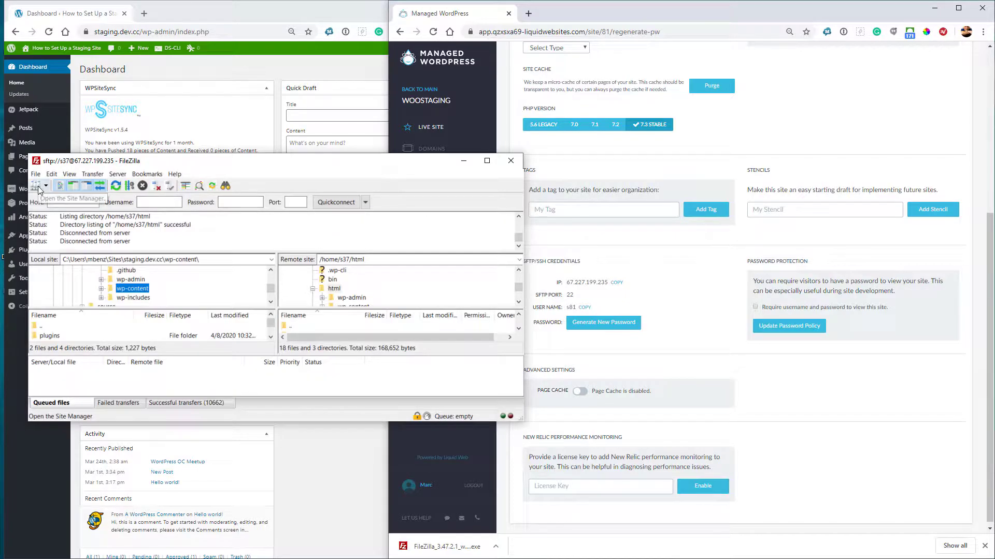
# Step: In FileZilla, enter the site's SFTP IP address 67.227.199.235, copied from the WOOSTAGING credentials, as the quick connection host
pyautogui.click(73, 202)
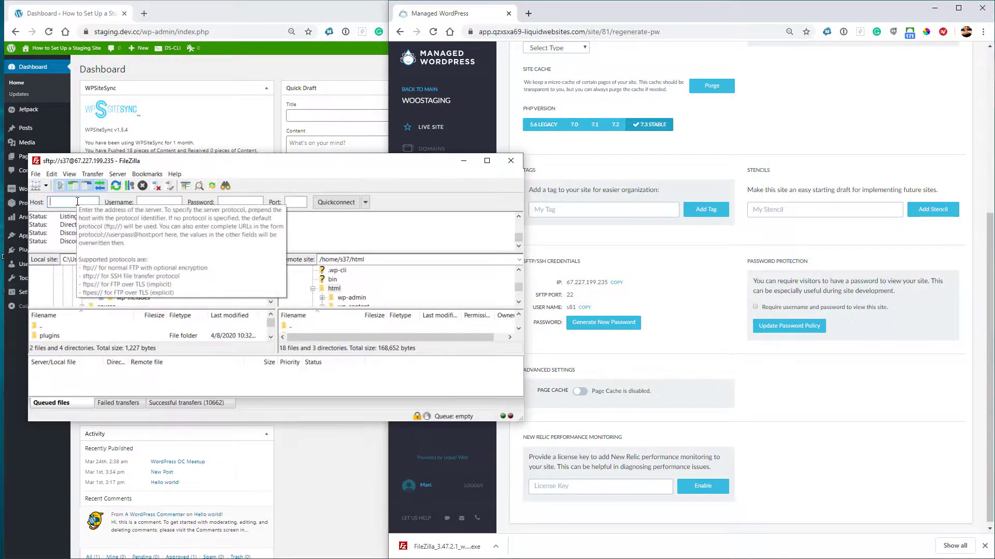
pyautogui.click(616, 284)
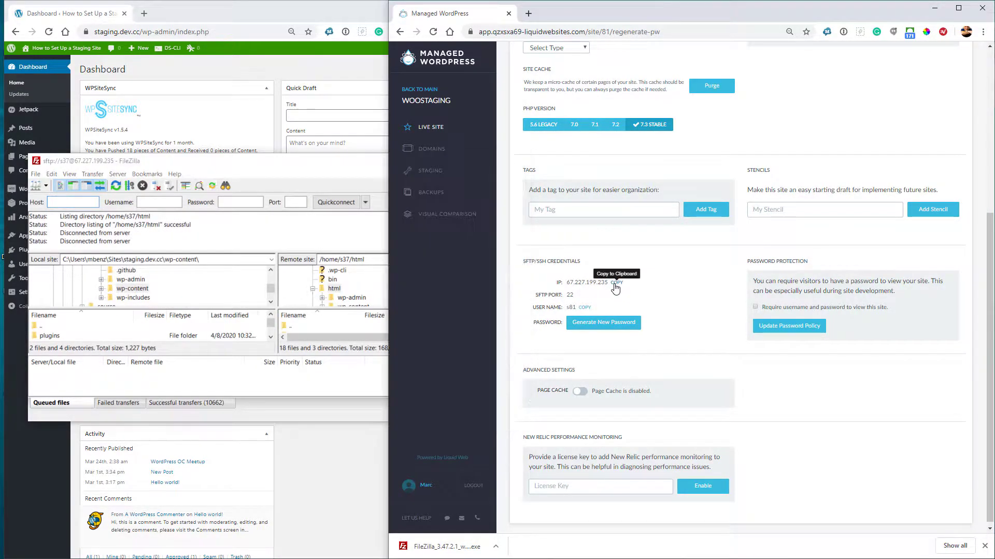
pyautogui.click(59, 203)
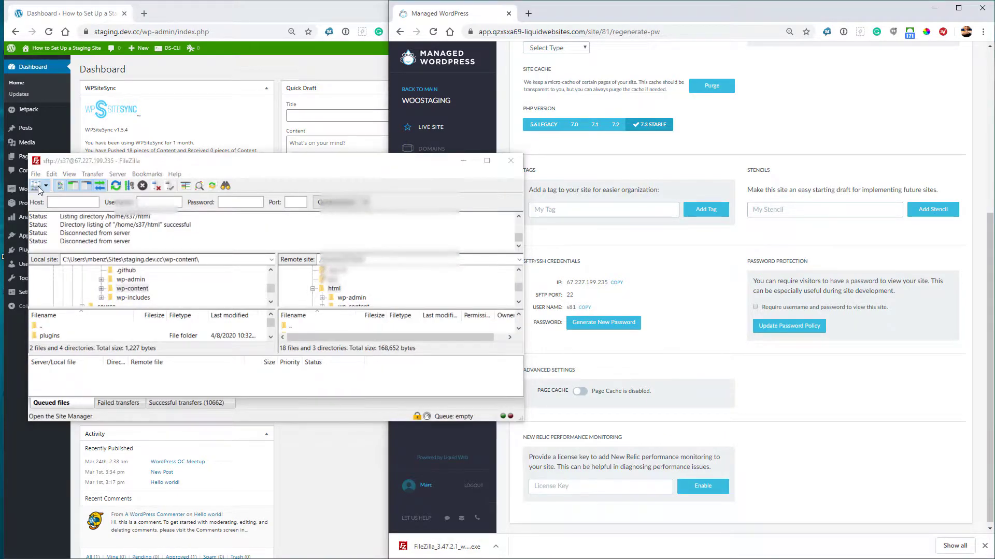
pyautogui.click(37, 188)
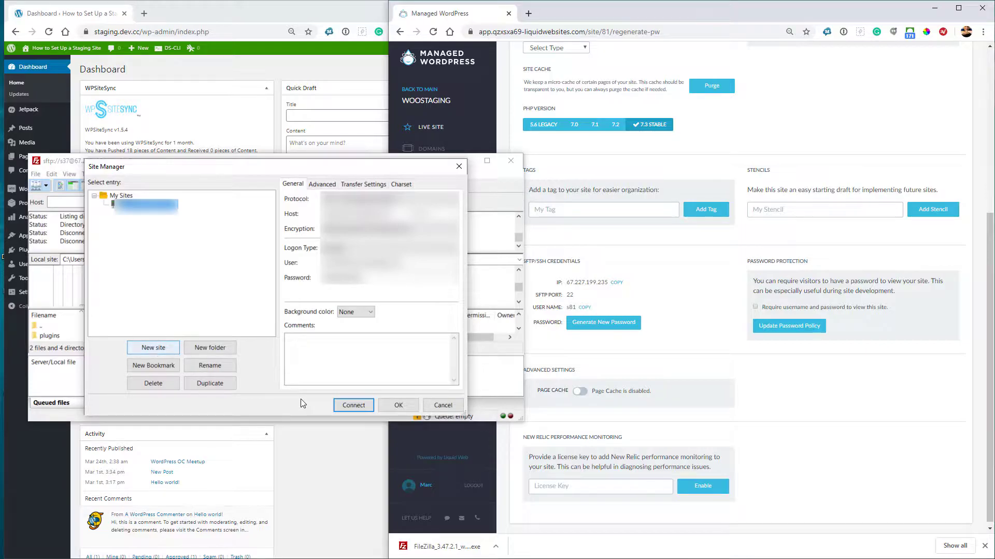
pyautogui.click(438, 403)
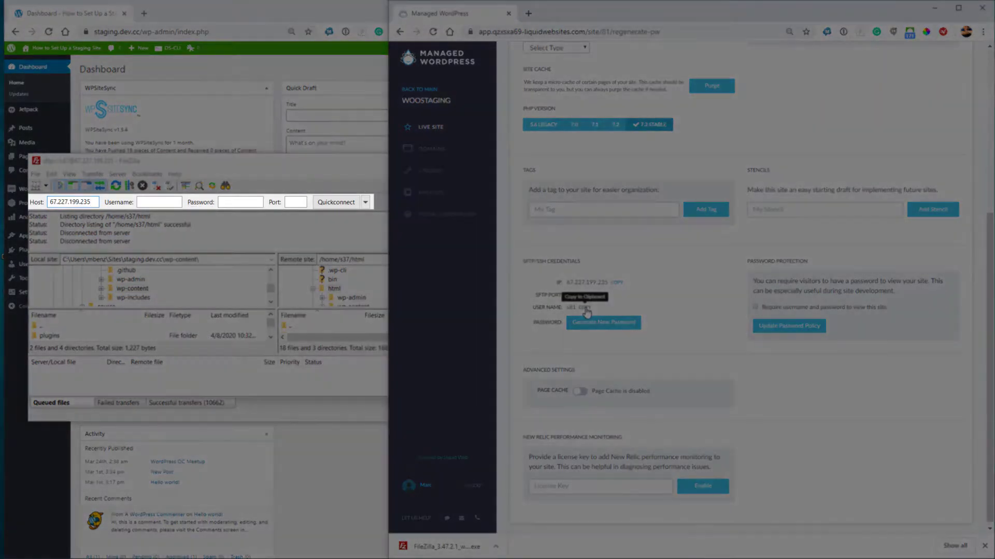
# Step: Complete the quick connection with user name s81, port 22 and the SFTP password, and connect to the server
pyautogui.click(295, 202)
pyautogui.write('22')
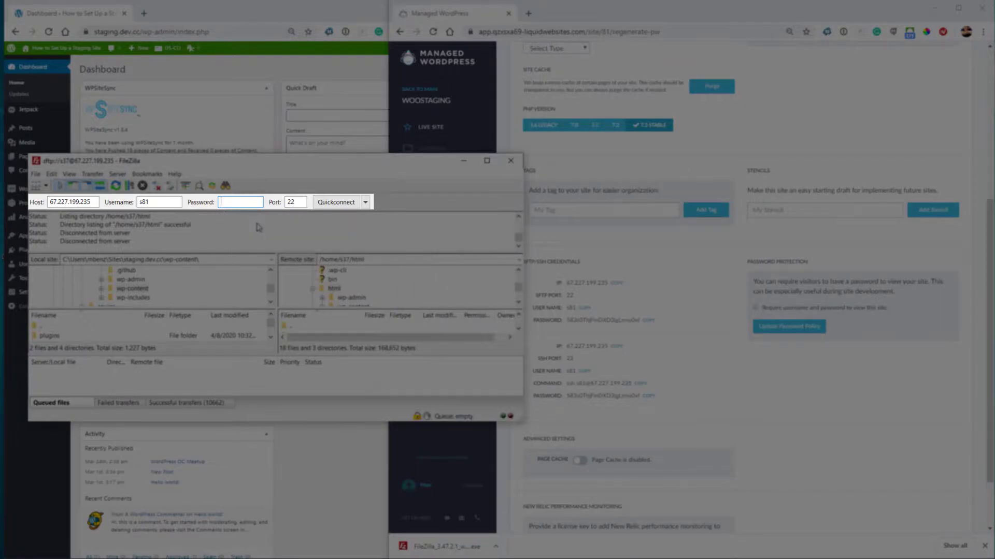
pyautogui.click(240, 202)
pyautogui.hotkey('ctrl', 'v')
pyautogui.click(331, 204)
pyautogui.click(308, 322)
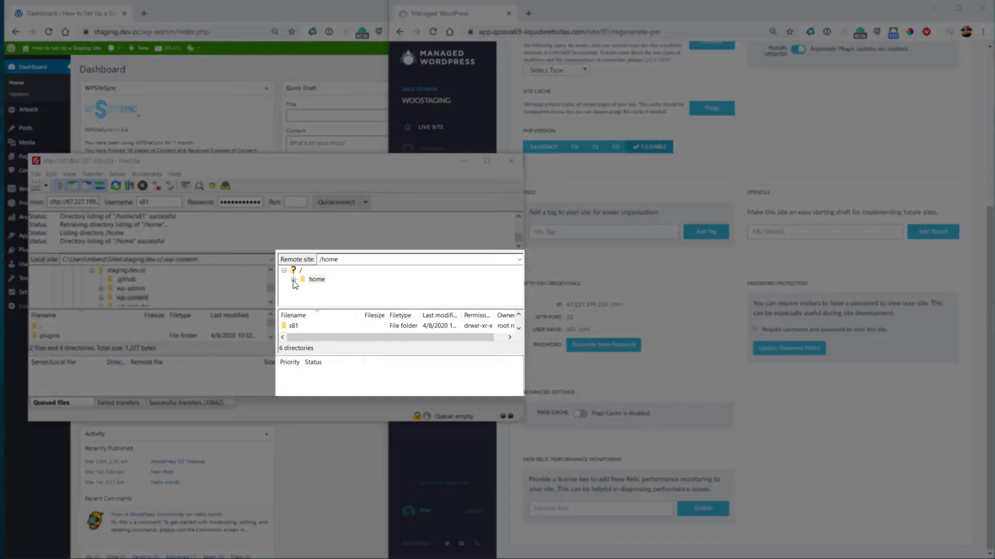
# Step: Browse the remote site's folder tree to the html folder inside /home/s81
pyautogui.doubleClick(317, 279)
pyautogui.scroll(-1, 319, 293)
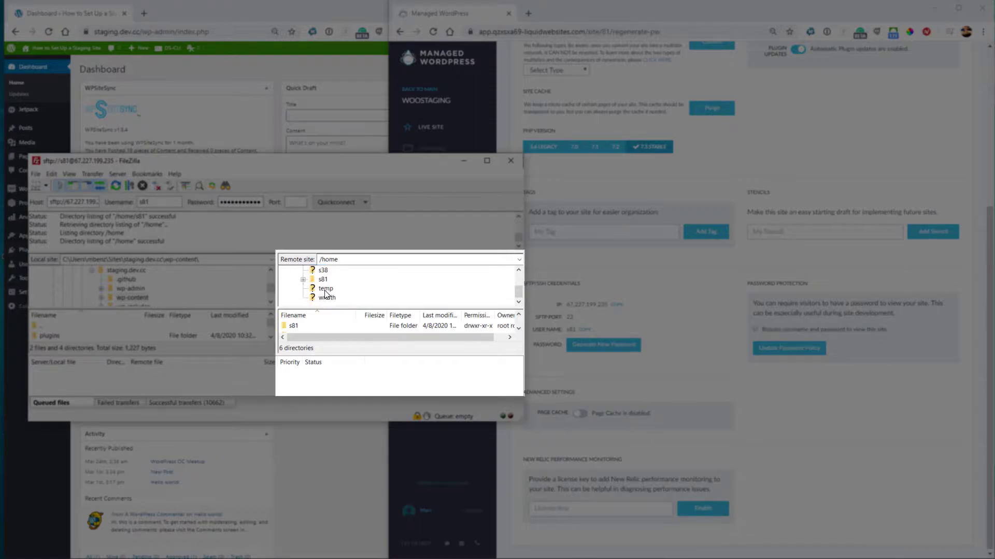
pyautogui.click(303, 282)
pyautogui.scroll(-1, 303, 283)
pyautogui.click(313, 280)
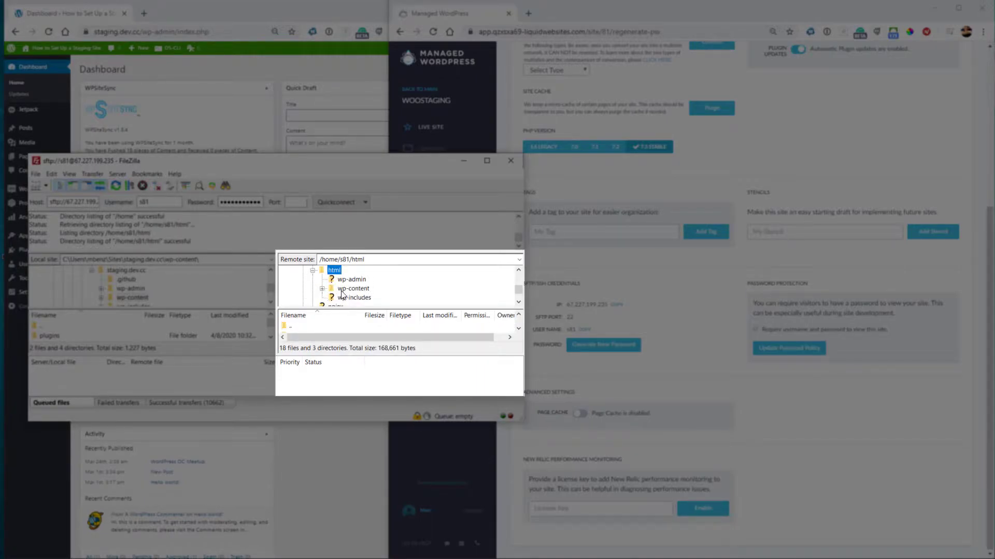
# Step: Rename the remote wp-content folder in /home/s81/html to wp-content.old
pyautogui.click(344, 289)
pyautogui.rightClick(344, 288)
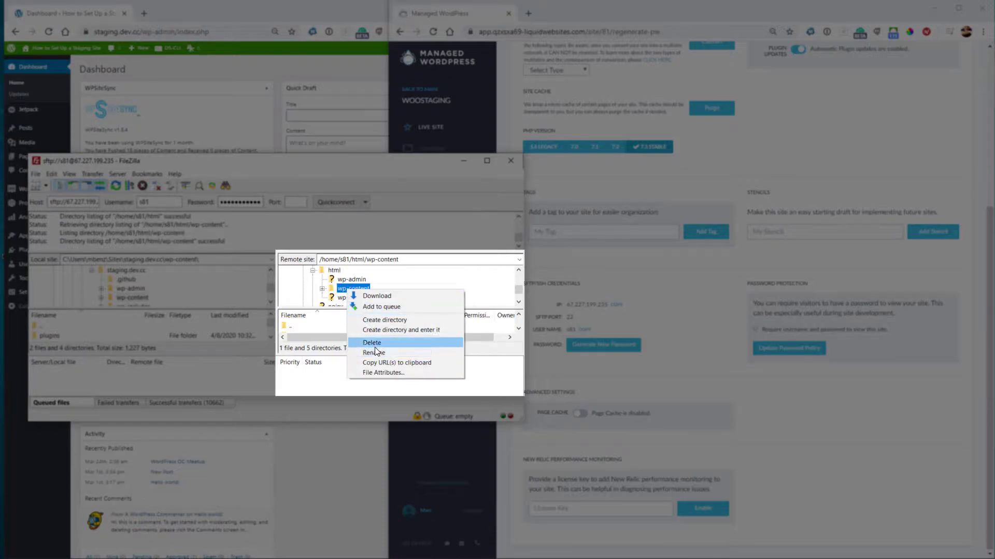
pyautogui.click(378, 342)
pyautogui.click(306, 291)
pyautogui.rightClick(344, 291)
pyautogui.click(380, 345)
pyautogui.write('.old')
pyautogui.press('Return')
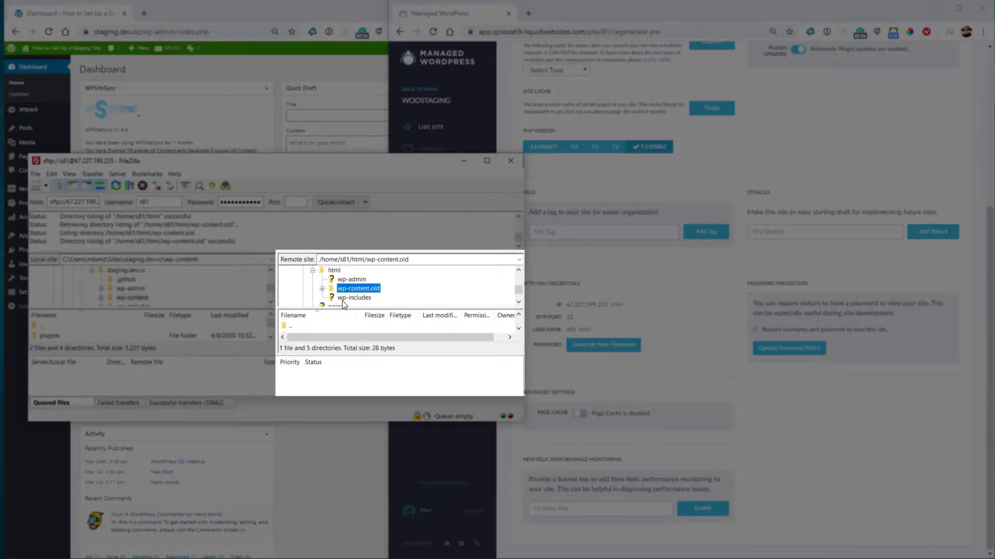
# Step: Upload the local wp-content folder of staging.dev.cc into the remote /home/s81/html folder
pyautogui.click(336, 270)
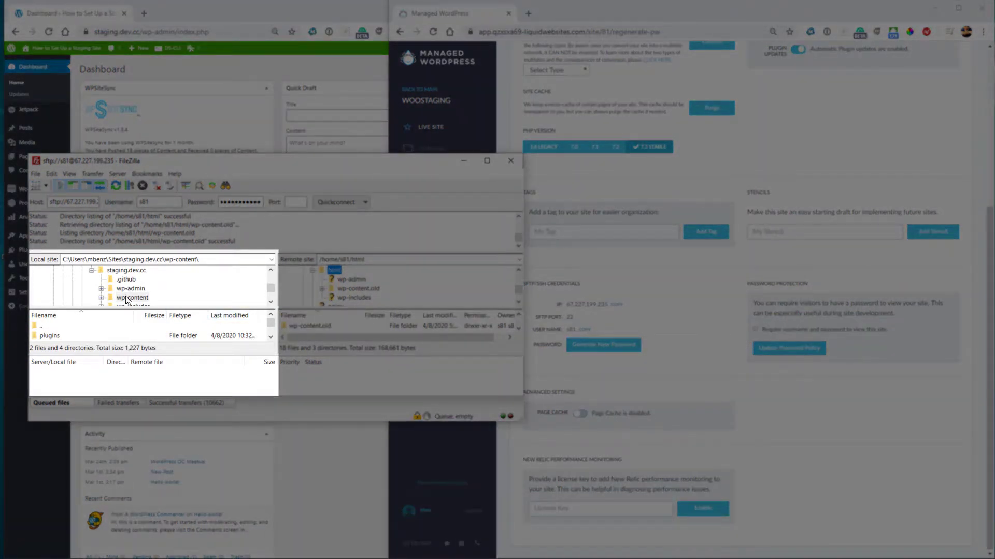
pyautogui.click(126, 299)
pyautogui.rightClick(127, 299)
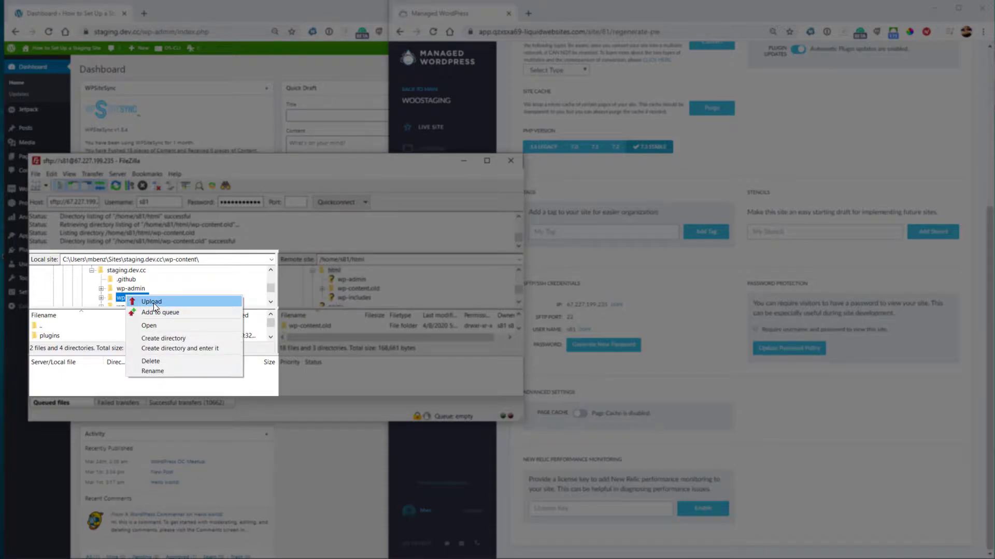
pyautogui.click(154, 302)
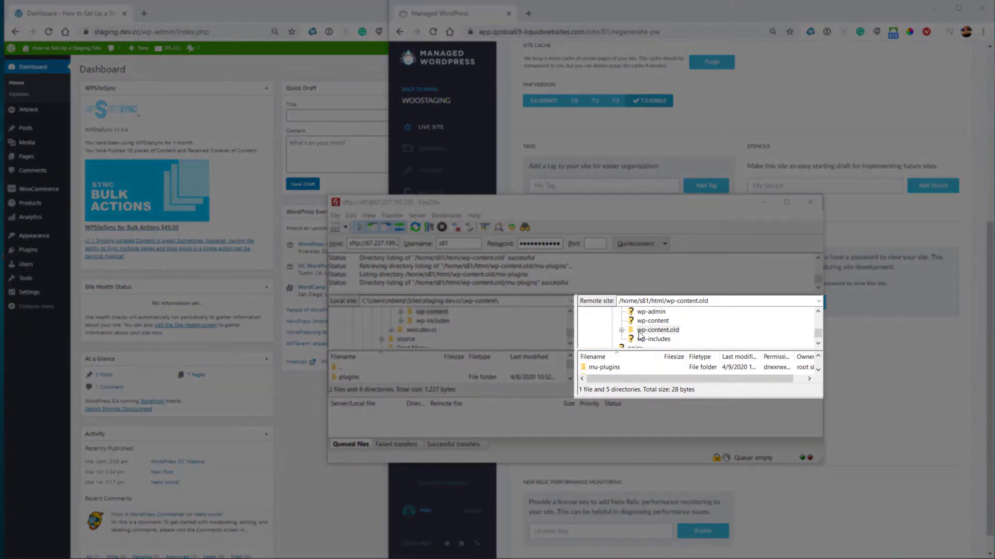
# Step: Move the remote mu-plugins folder from wp-content.old into the new wp-content folder and check it there
pyautogui.click(640, 333)
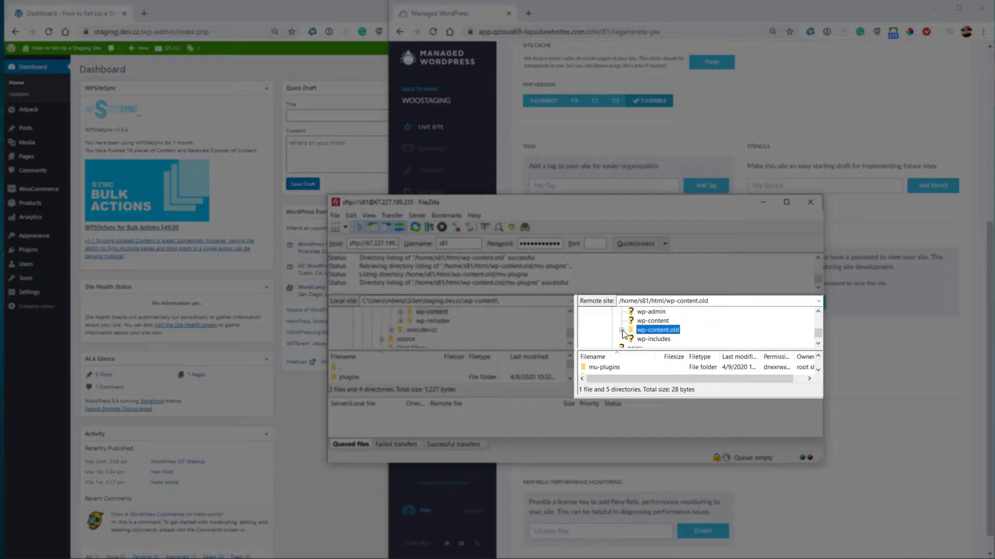
pyautogui.click(622, 331)
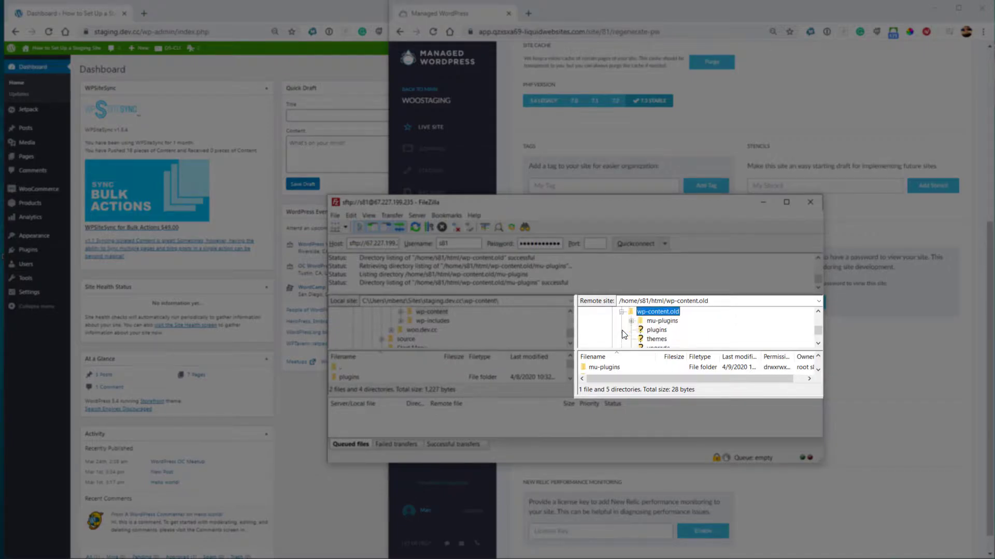
pyautogui.moveTo(657, 323)
pyautogui.mouseDown()
pyautogui.moveTo(657, 309)
pyautogui.moveTo(657, 335)
pyautogui.mouseUp()
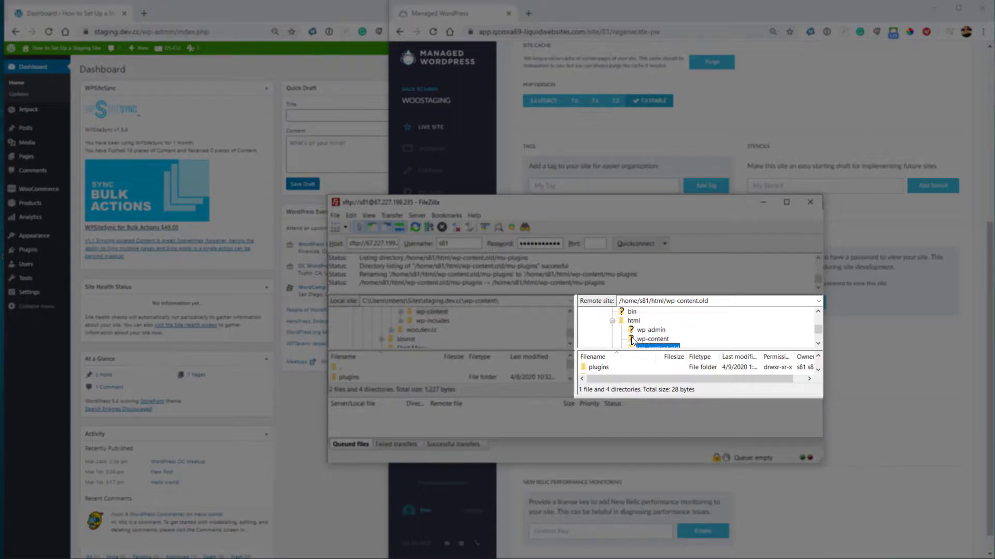
pyautogui.click(632, 340)
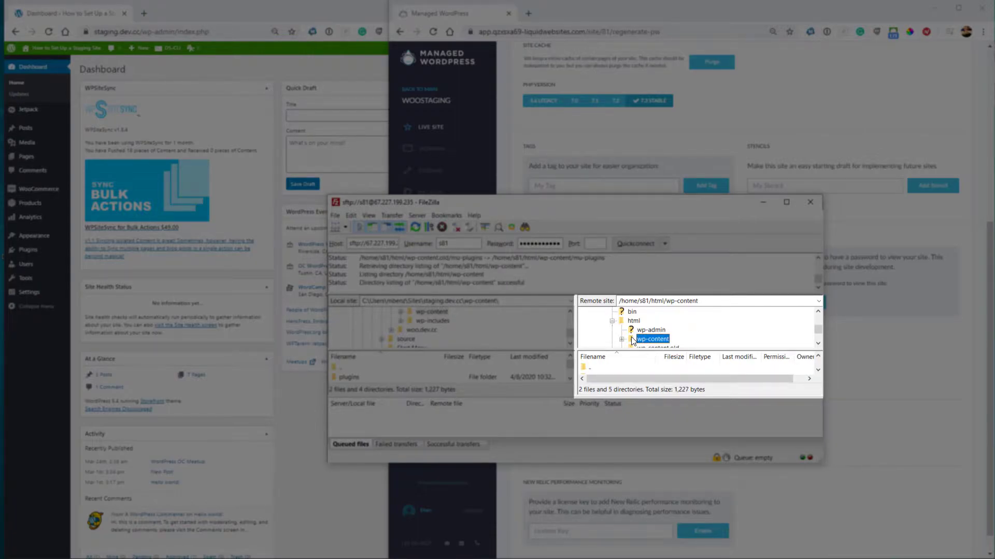
pyautogui.click(621, 340)
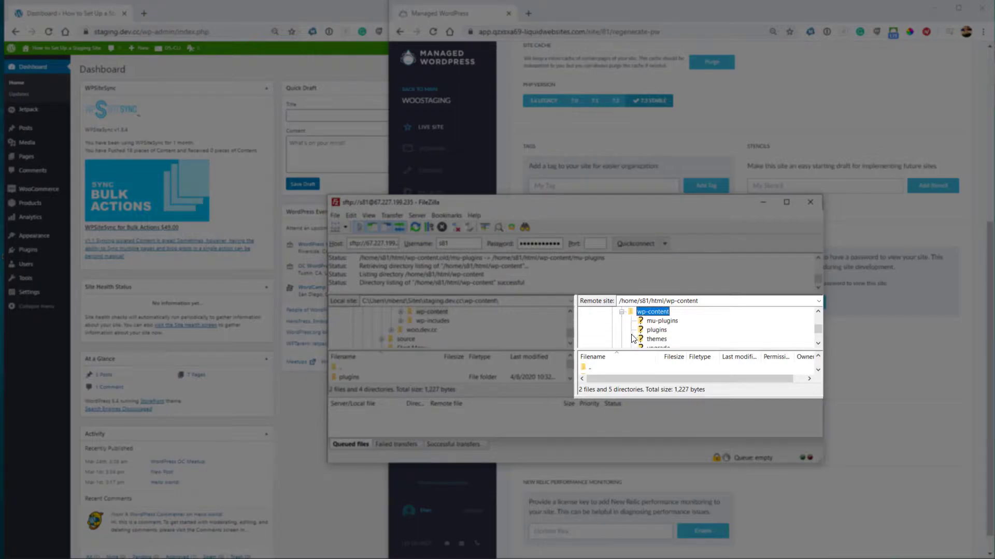
pyautogui.click(651, 321)
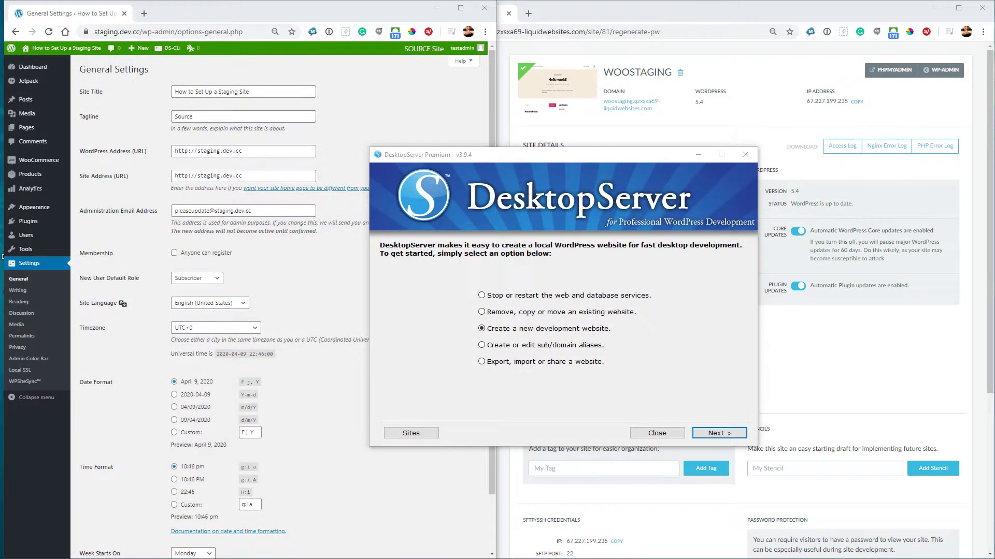
# Step: Open the staging.dev.cc database from the DesktopServer sites list and export it with the Quick method in SQL format
pyautogui.click(411, 433)
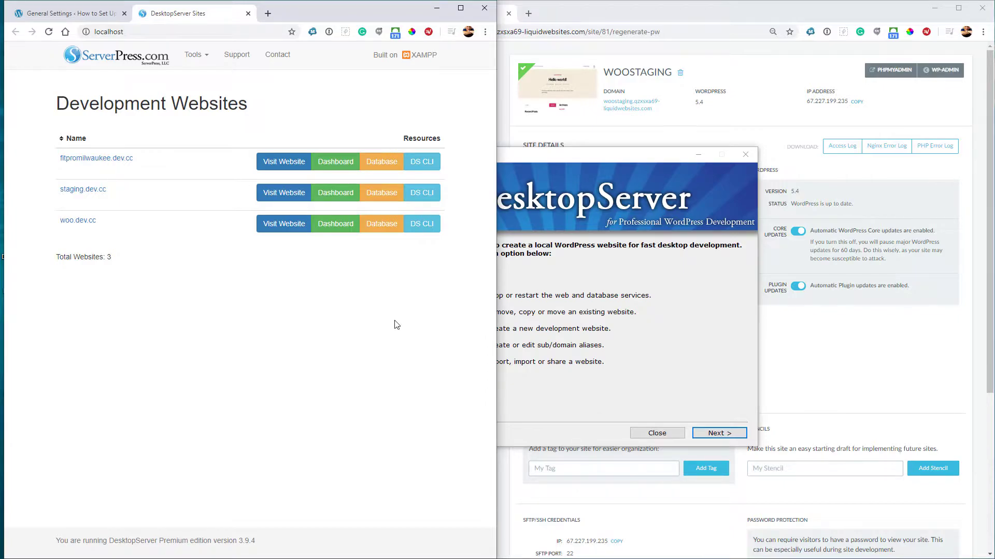
pyautogui.click(390, 201)
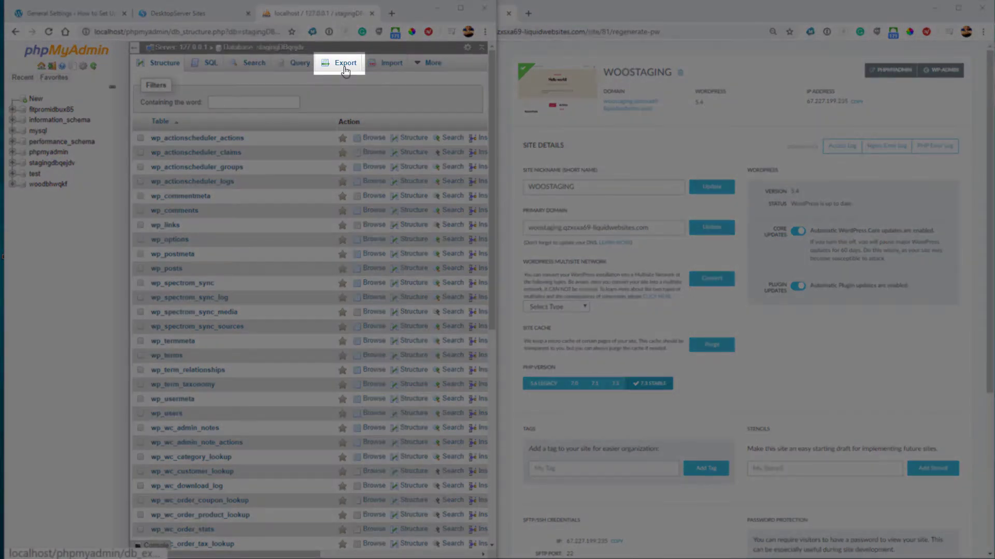
pyautogui.click(345, 65)
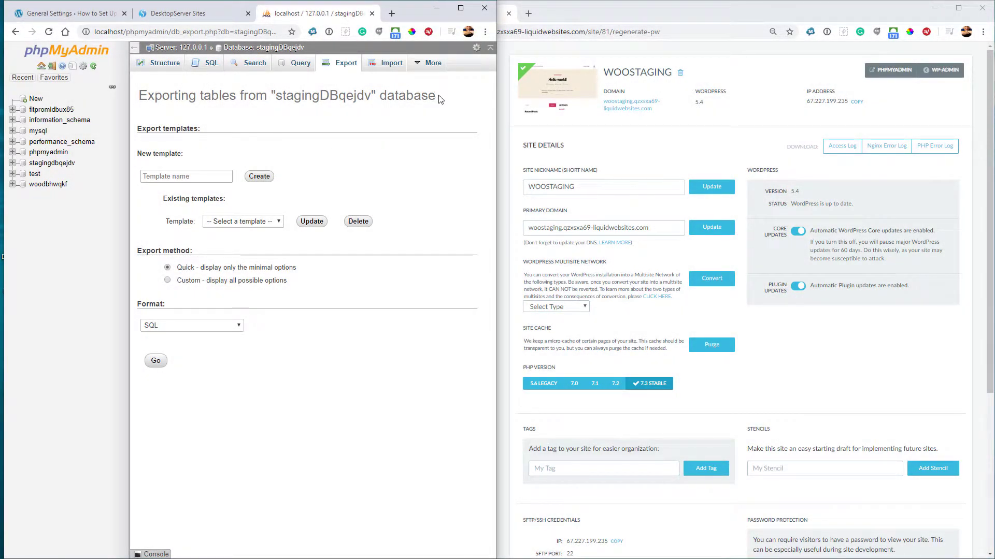
pyautogui.moveTo(440, 100); pyautogui.dragTo(136, 98)
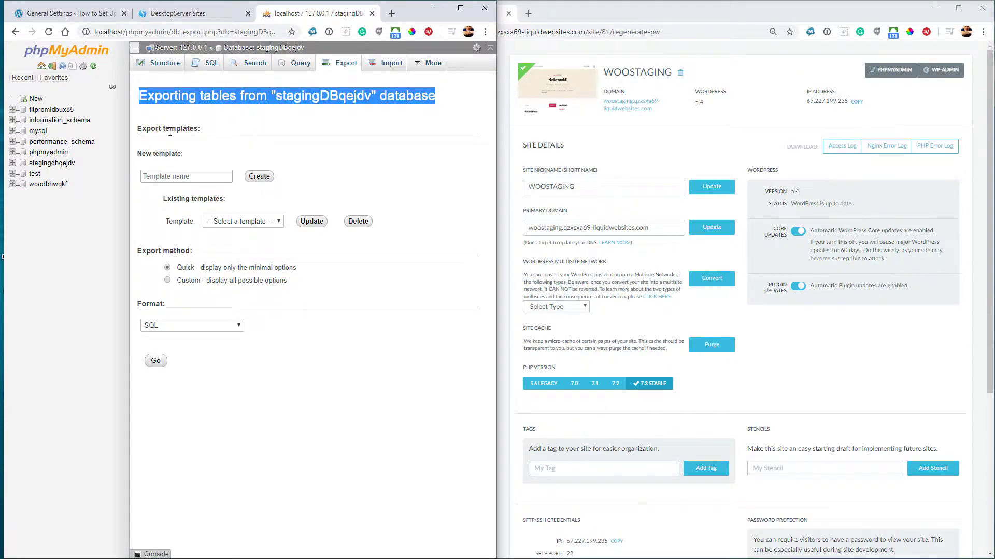
pyautogui.click(156, 360)
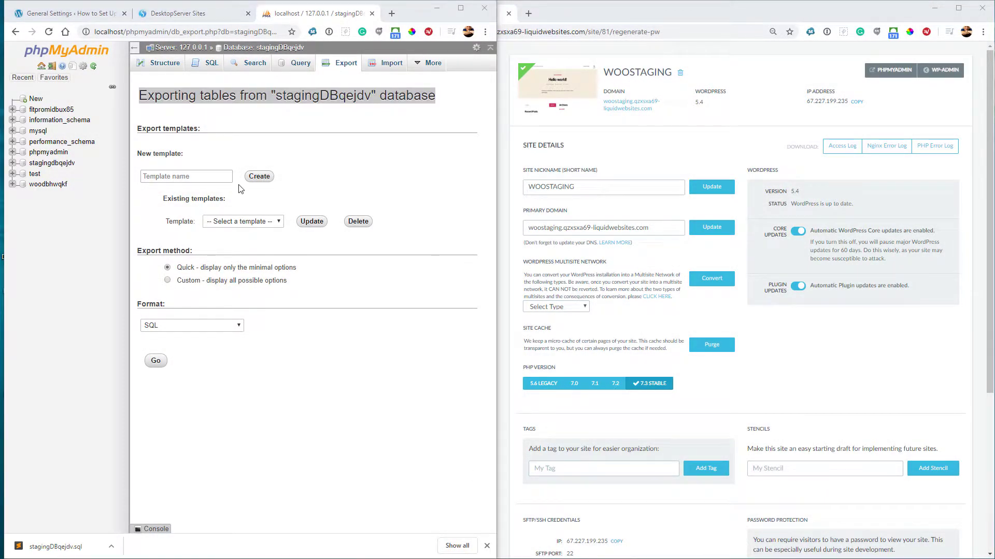
# Step: Run the copied search-and-replace command in the DS-CLI of staging.dev.cc to set its URLs to woostaging.qzxsxa69-liquidwebsites.com, and exit the command line
pyautogui.click(217, 5)
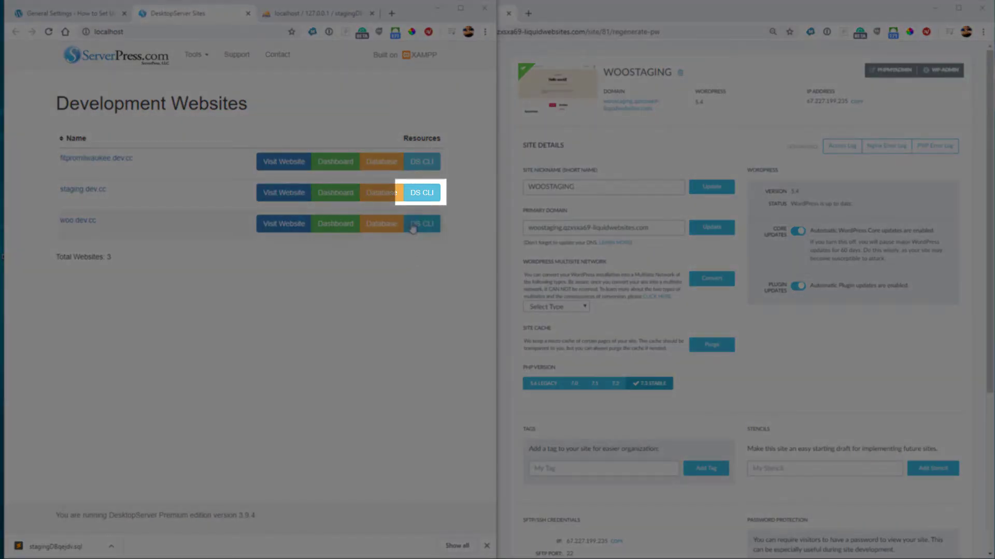
pyautogui.click(421, 193)
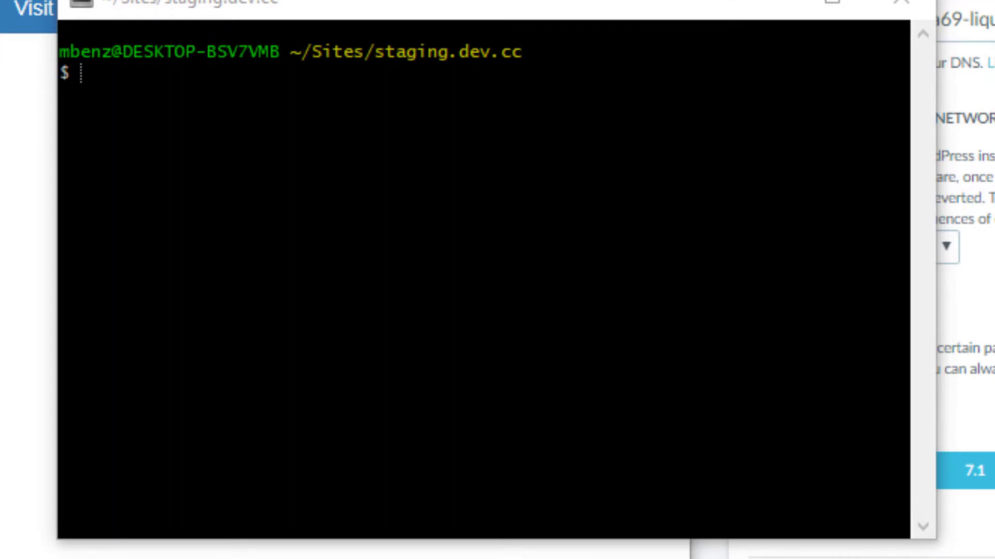
pyautogui.rightClick(94, 65)
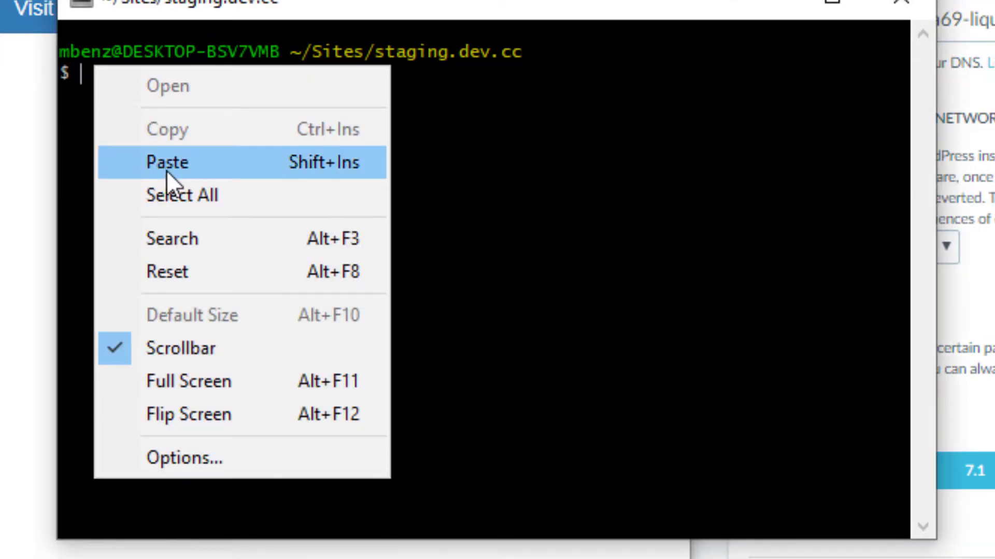
pyautogui.click(166, 170)
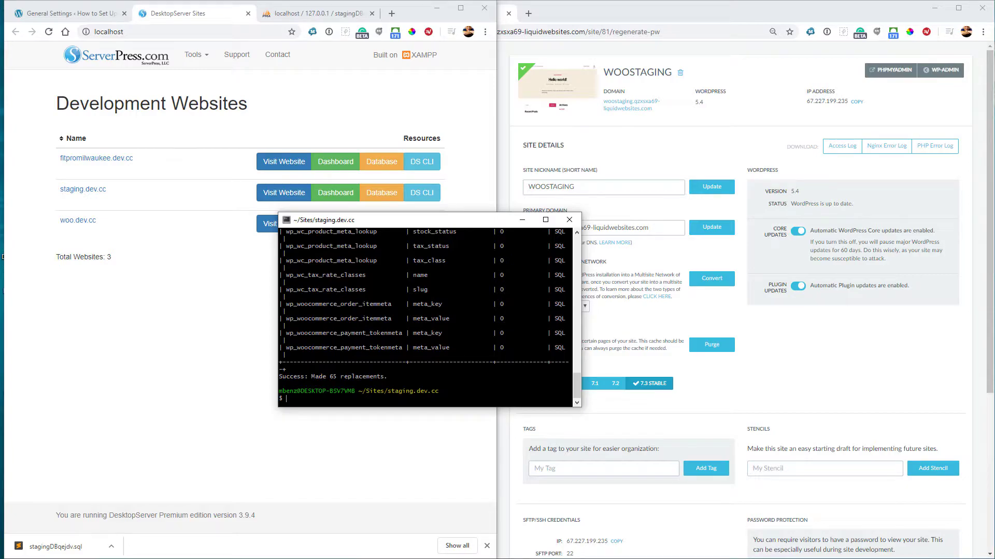
pyautogui.write('EXIT')
pyautogui.press('Return')
pyautogui.write('exit')
pyautogui.press('Return')
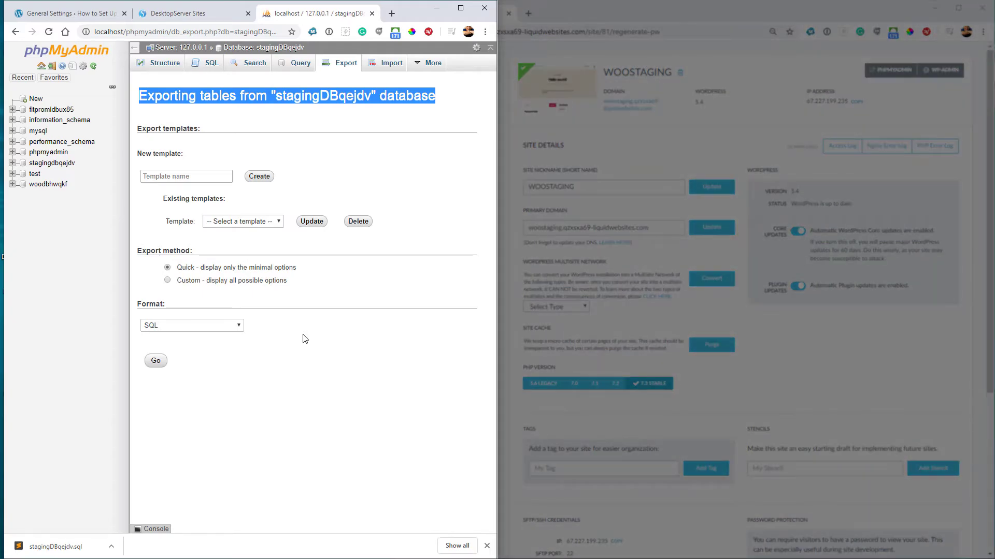
# Step: Check the site URLs in the wp_options table and export the stagingDBqejdv database again with the Quick method in SQL format
pyautogui.click(161, 62)
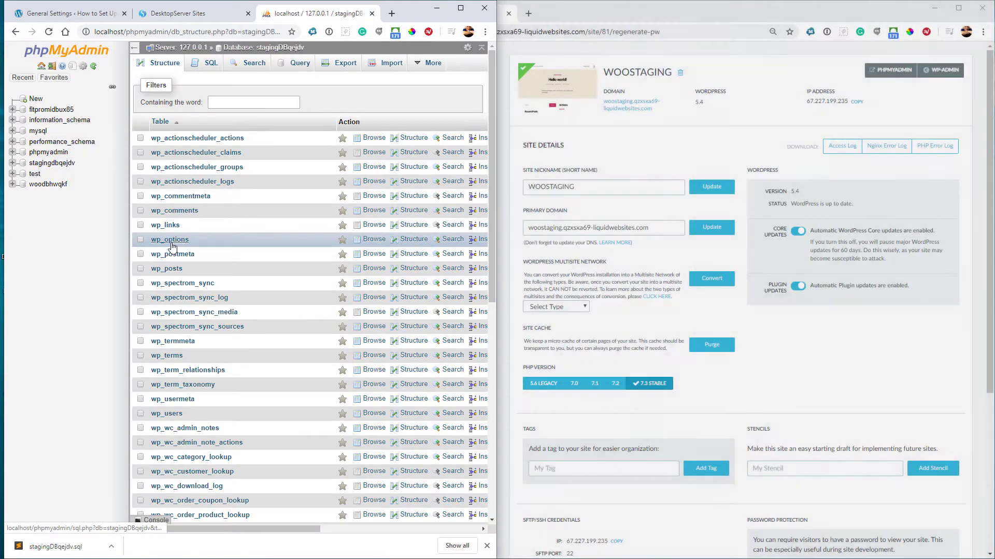
pyautogui.click(171, 240)
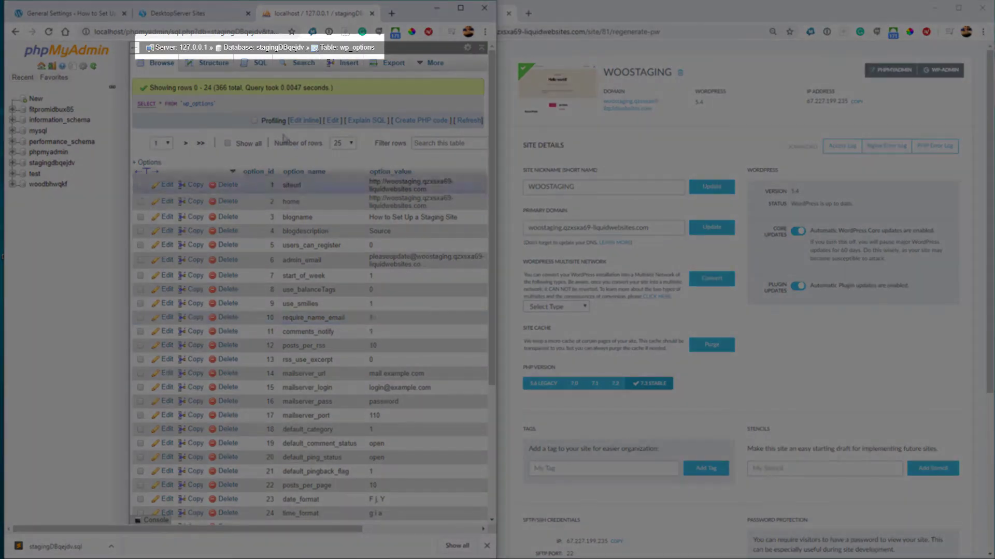
pyautogui.click(259, 48)
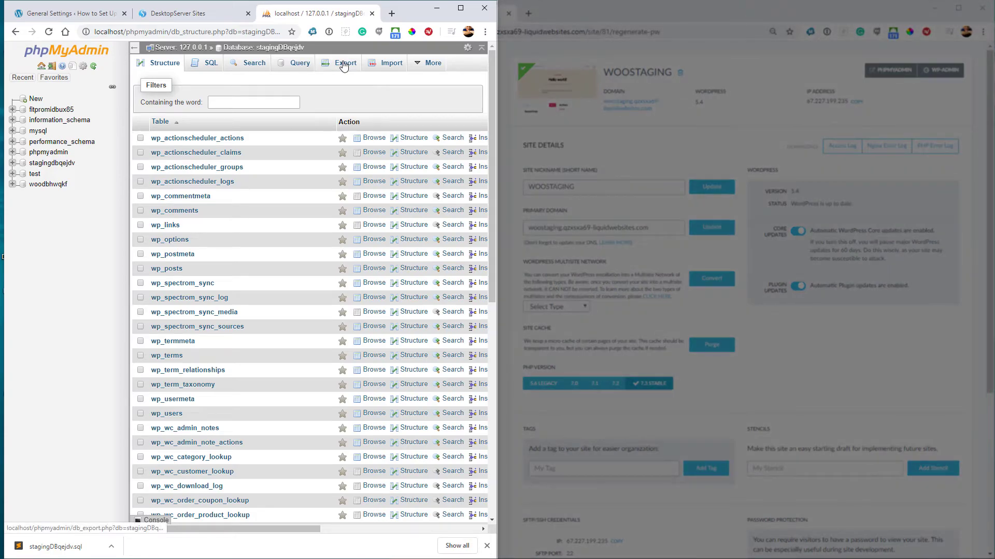
pyautogui.click(343, 64)
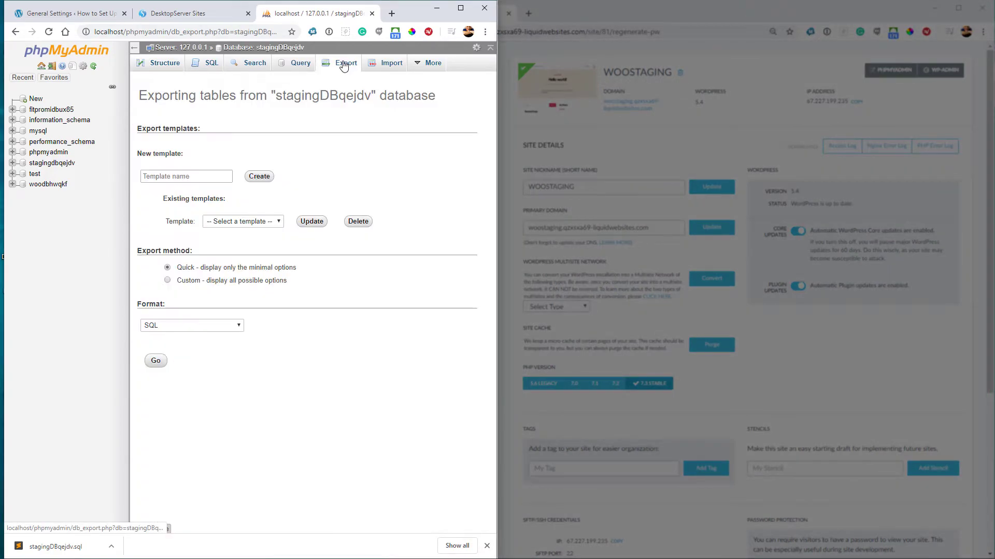
pyautogui.click(160, 358)
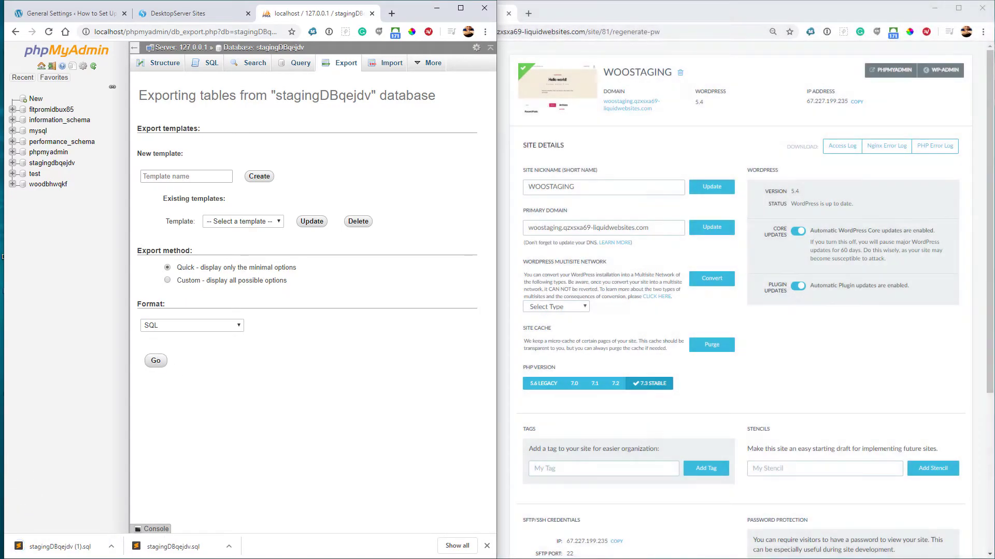
# Step: Open phpMyAdmin for the WOOSTAGING site and list the tables of the s81 database
pyautogui.click(574, 507)
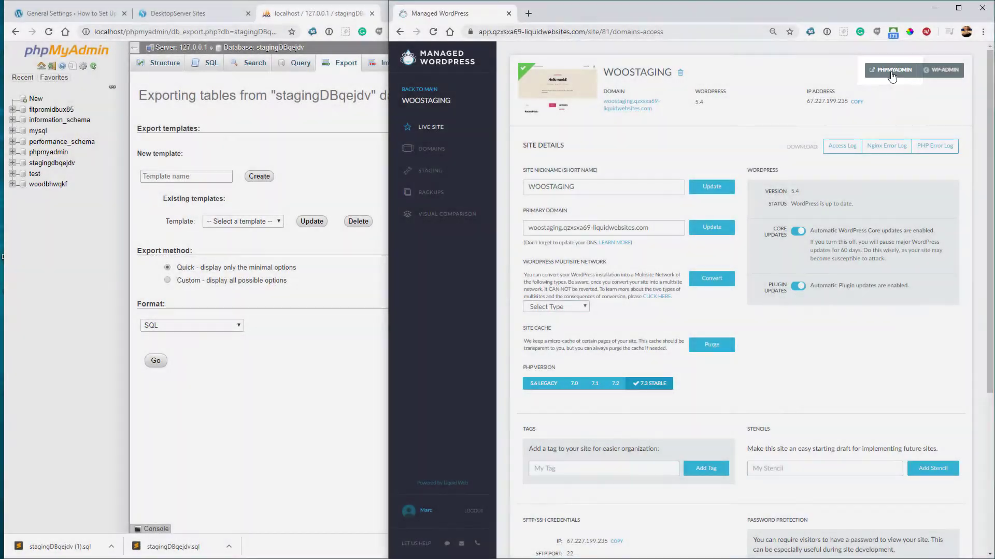
pyautogui.click(891, 73)
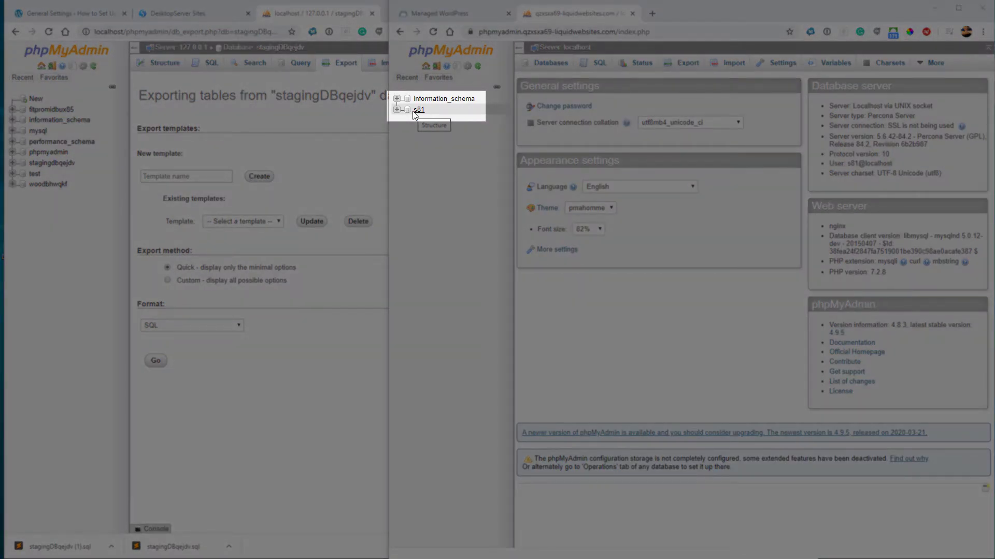
pyautogui.click(414, 111)
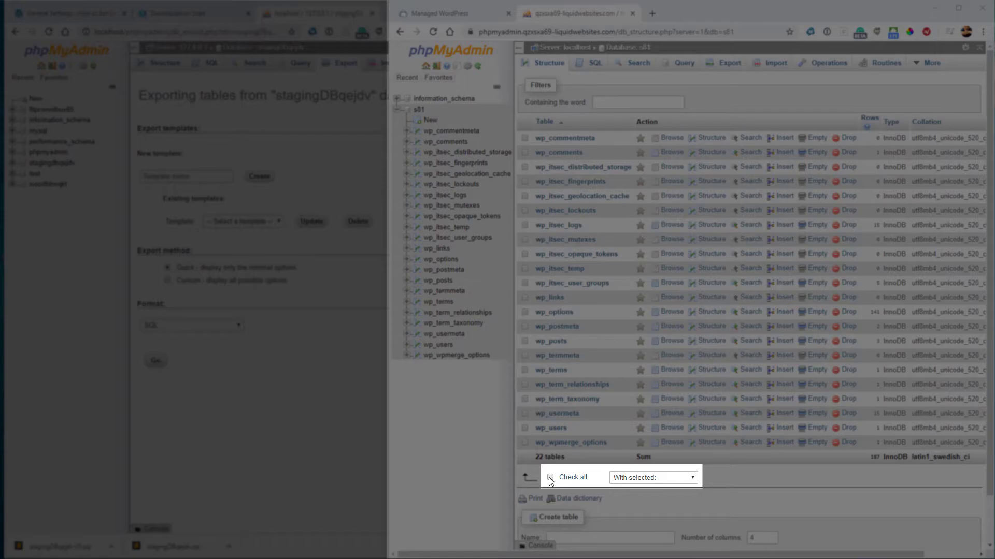
# Step: Drop all tables from the s81 database
pyautogui.click(550, 478)
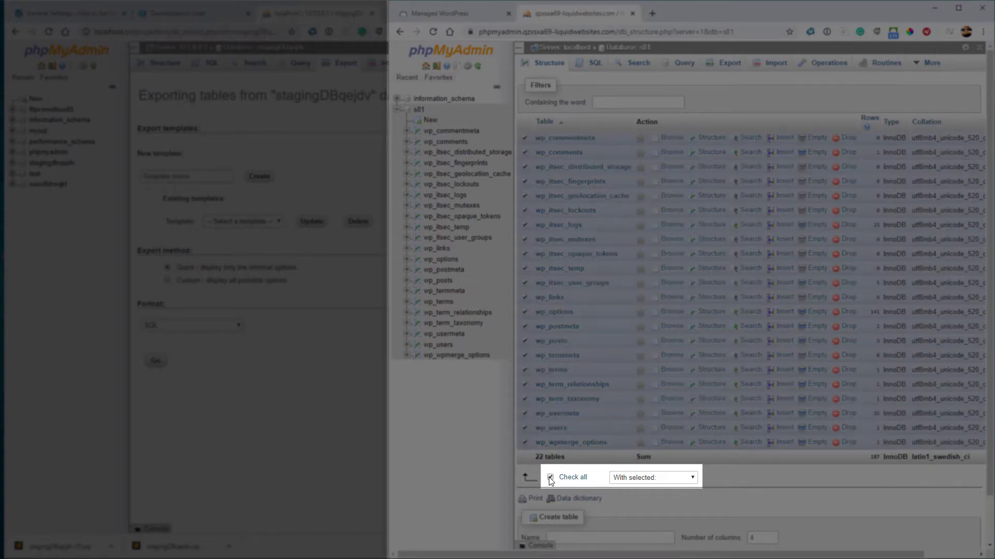
pyautogui.click(623, 479)
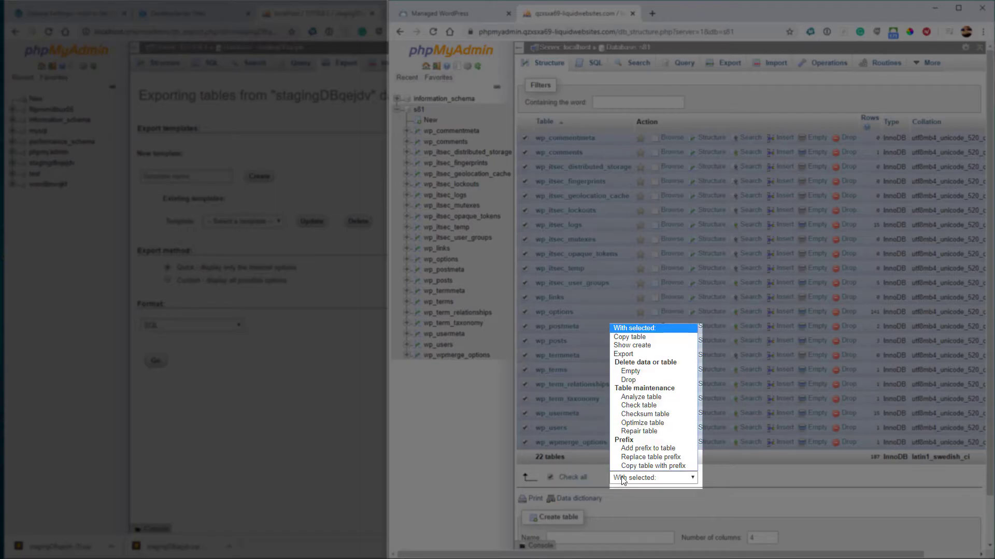
pyautogui.click(639, 381)
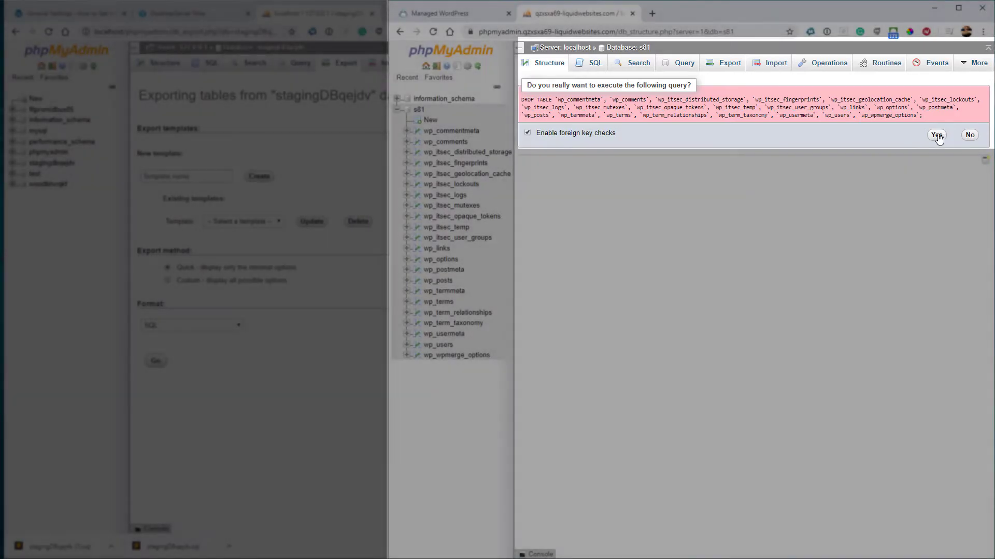
pyautogui.click(937, 135)
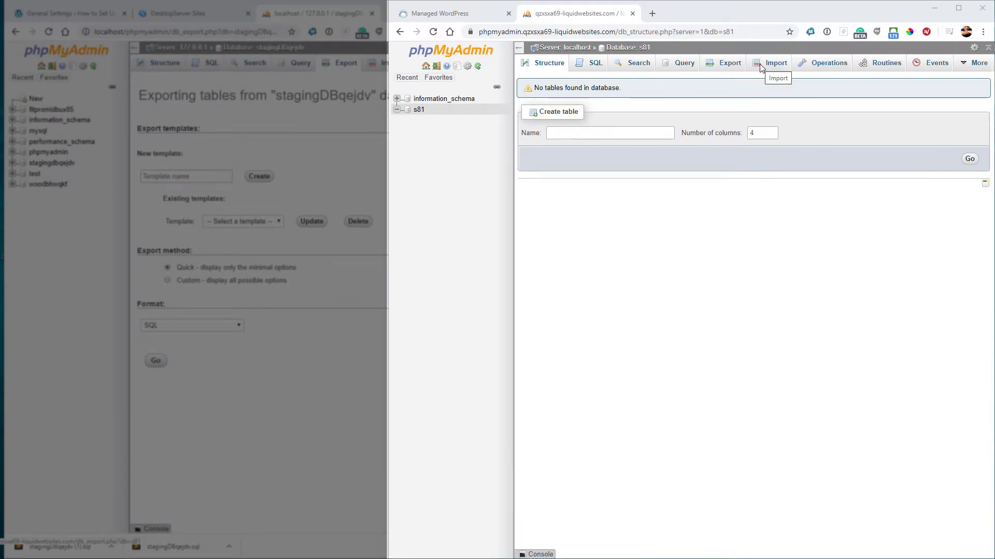
# Step: Import stagingDBqejdv (1).sql from the Downloads folder into the empty s81 database in SQL format
pyautogui.click(760, 65)
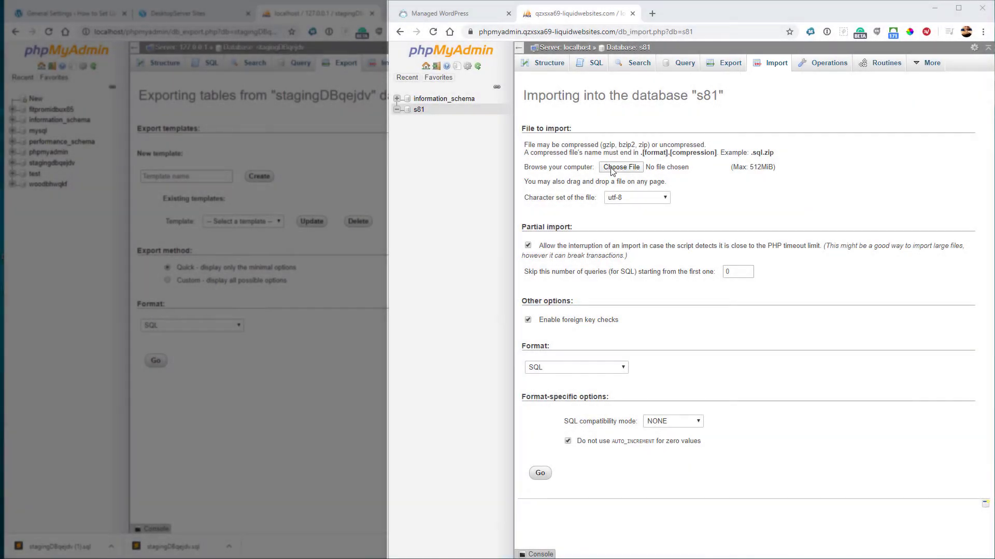
pyautogui.click(613, 171)
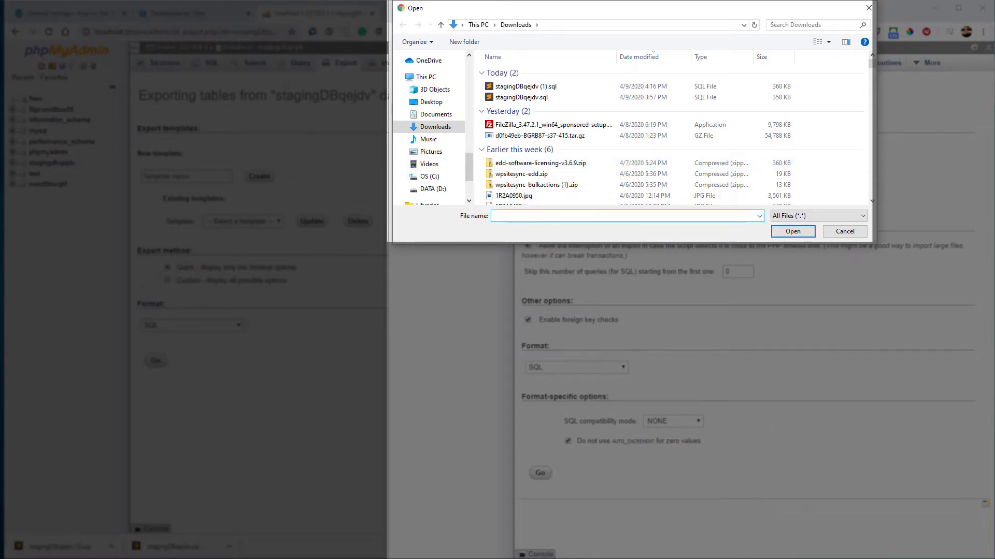
pyautogui.click(526, 86)
pyautogui.doubleClick(526, 87)
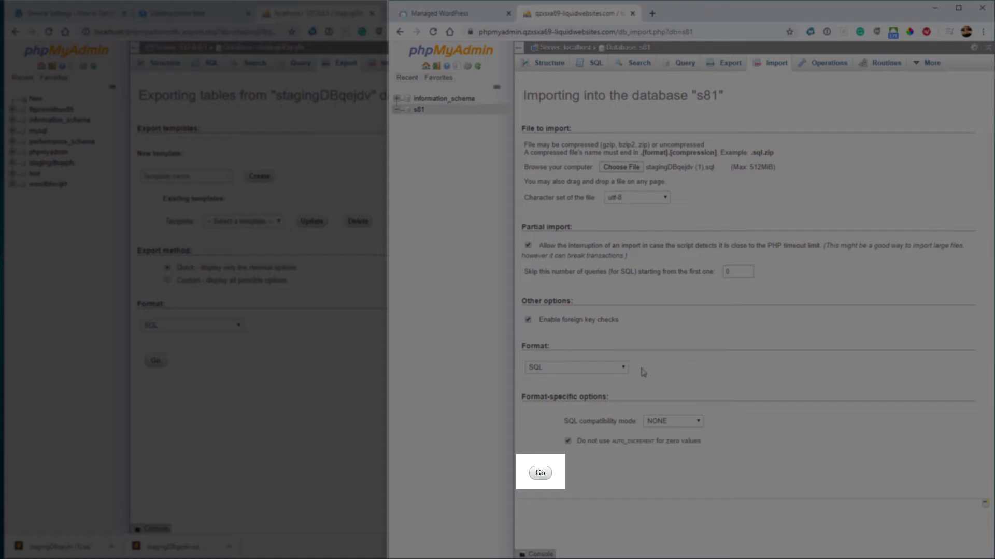
pyautogui.click(540, 480)
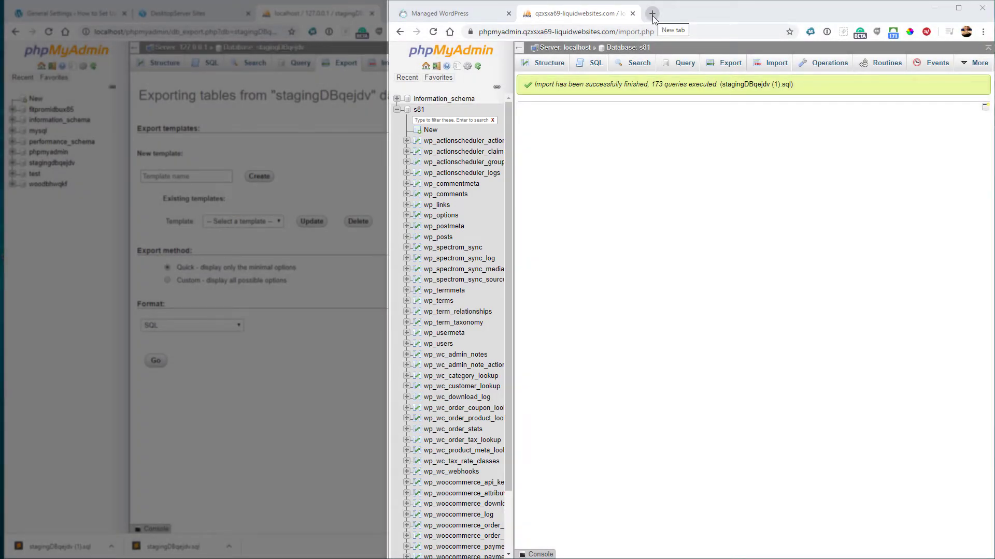
# Step: Load woostaging.qzxsxa69-liquidwebsites.com in a new browser tab and open its WordPress dashboard
pyautogui.click(652, 14)
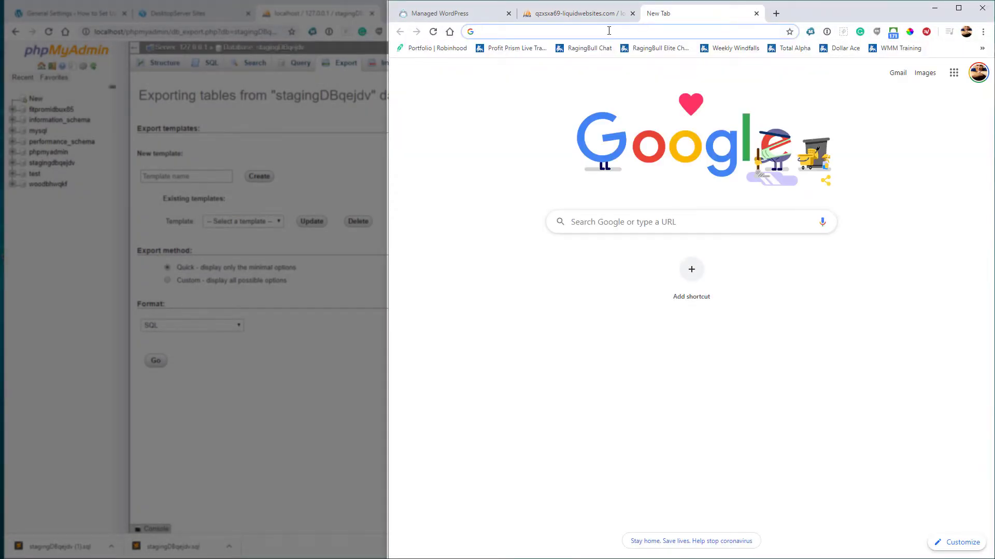
pyautogui.write('woostaging.qzxsxa69-liquidwebsites.com')
pyautogui.press('Return')
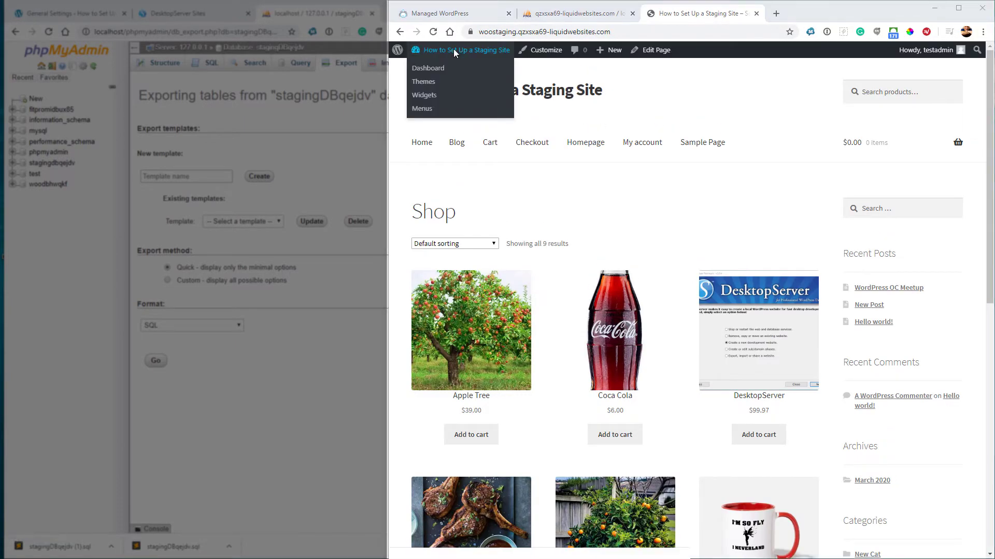
pyautogui.click(452, 48)
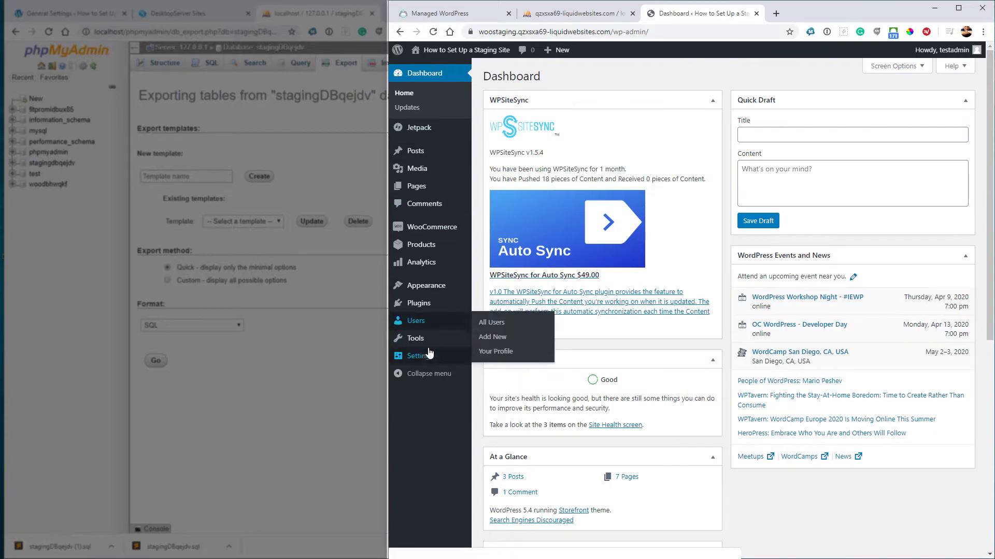
# Step: Open the WordPress permalink settings of the WOOSTAGING site and review them through to the end of the page
pyautogui.click(513, 431)
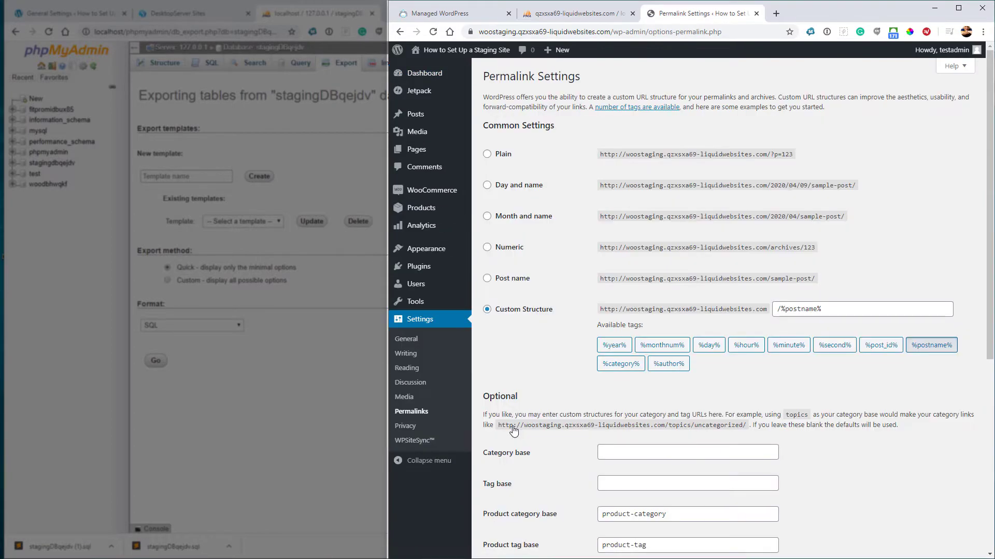
pyautogui.scroll(-3, 490, 414)
pyautogui.scroll(-5, 490, 414)
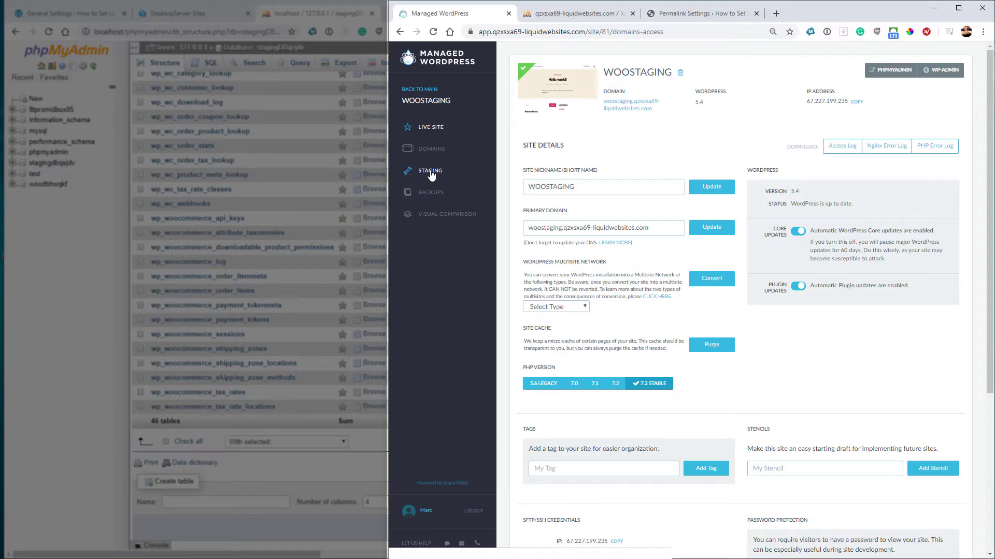
# Step: Copy the live WOOSTAGING site to its Liquid Web staging environment and check the front end at the staging domain
pyautogui.click(431, 171)
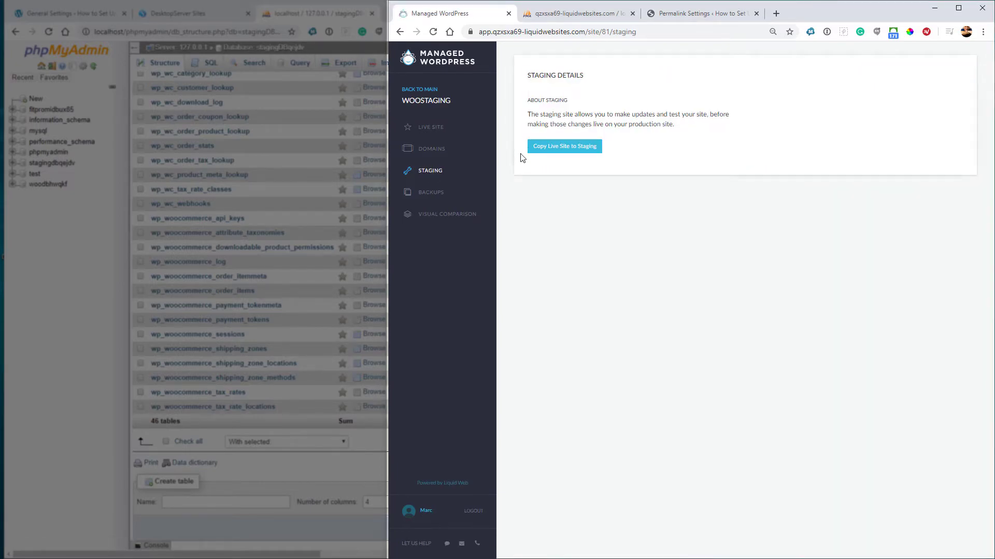
pyautogui.click(541, 150)
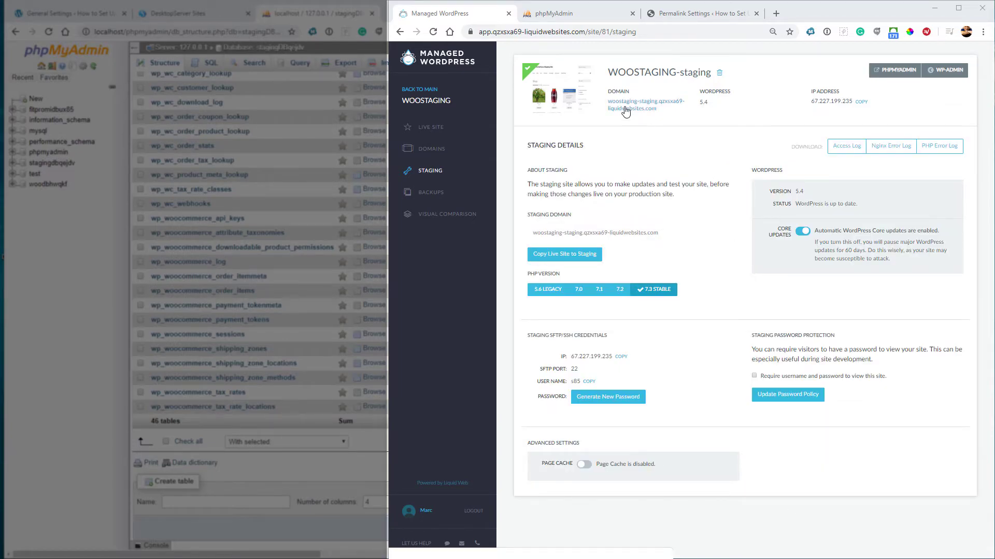
pyautogui.click(625, 109)
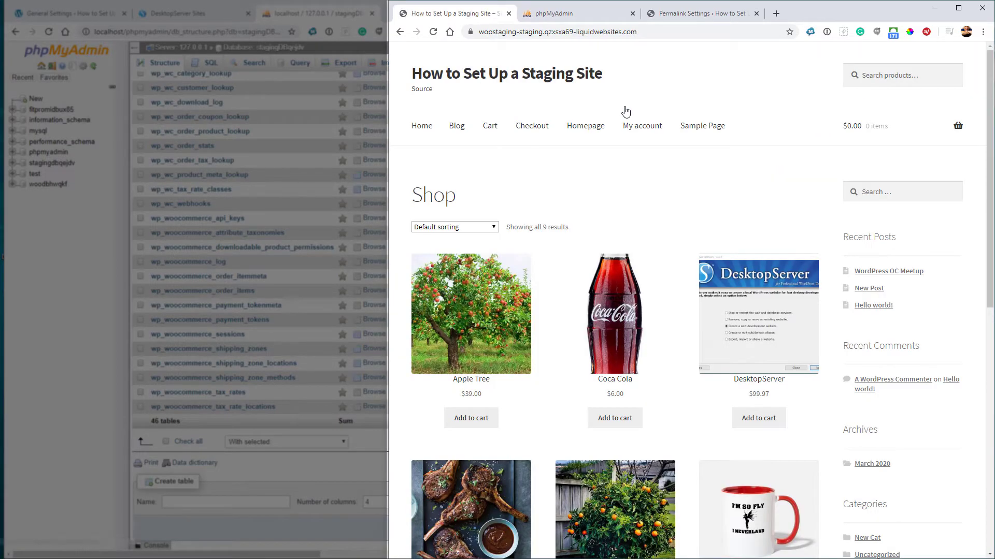
pyautogui.click(399, 32)
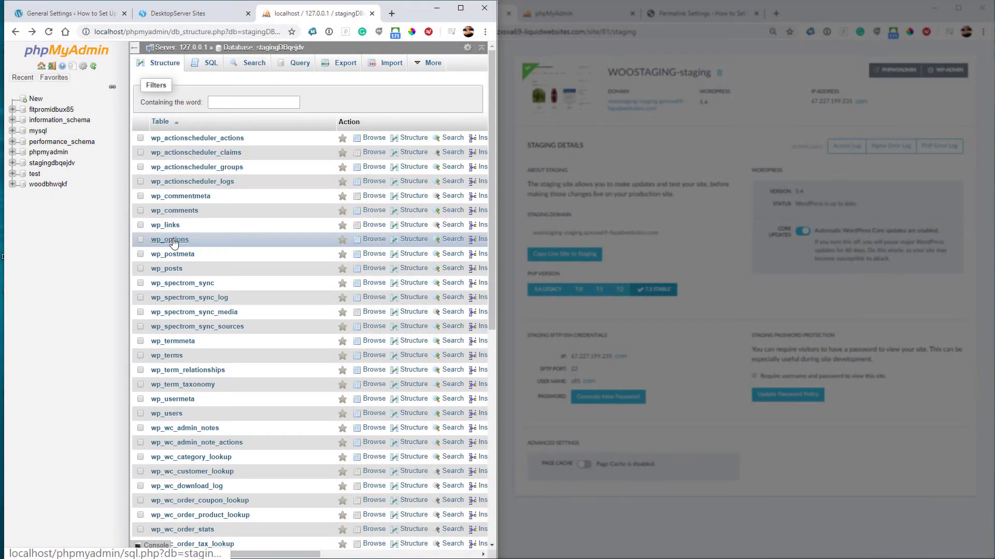
# Step: Examine the siteurl and home values in the wp_options table of the local stagingdbqejdv database, and return to its table list
pyautogui.click(172, 240)
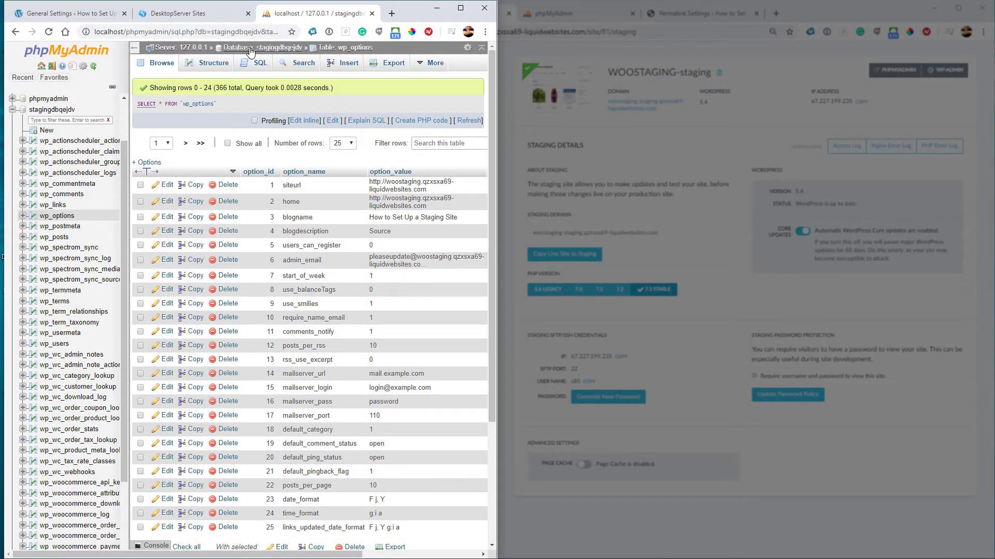
pyautogui.click(251, 48)
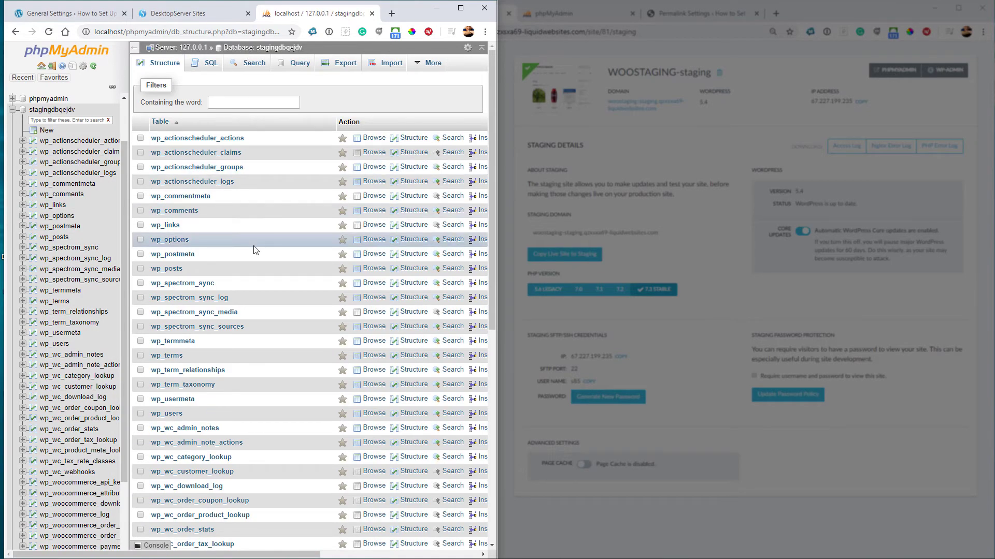
# Step: Drop all tables from the local stagingdbqejdv database
pyautogui.scroll(-7, 253, 250)
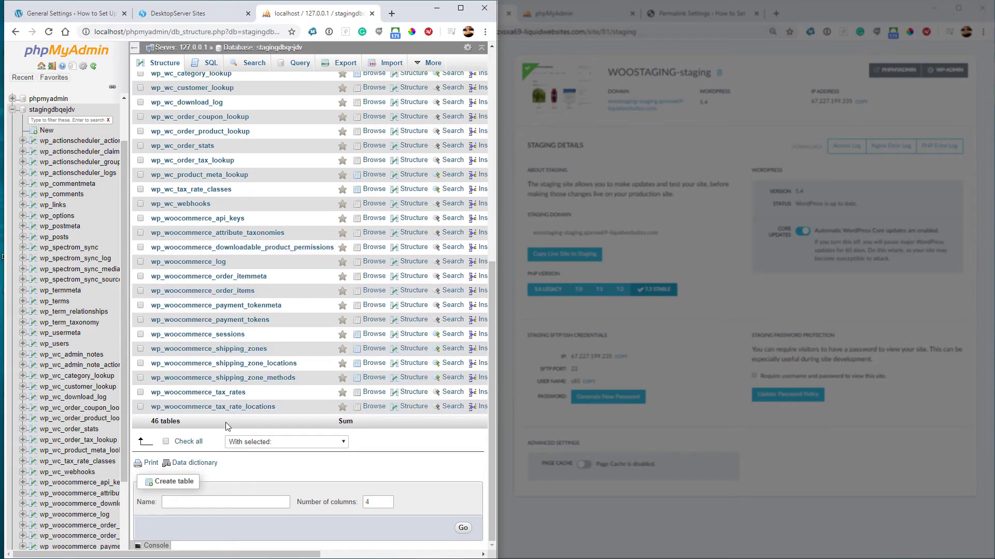
pyautogui.click(177, 442)
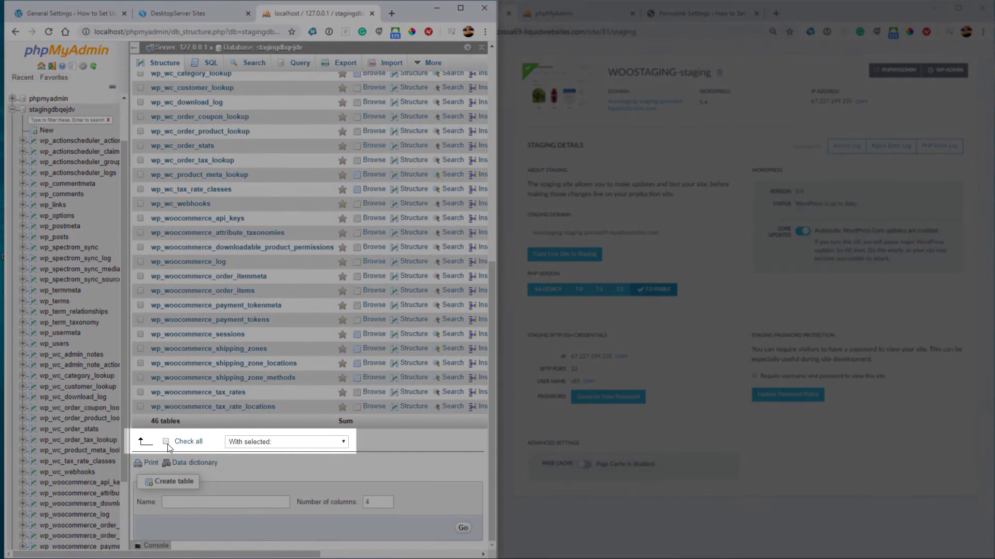
pyautogui.click(297, 444)
pyautogui.scroll(-1, 285, 311)
pyautogui.click(285, 300)
pyautogui.click(431, 207)
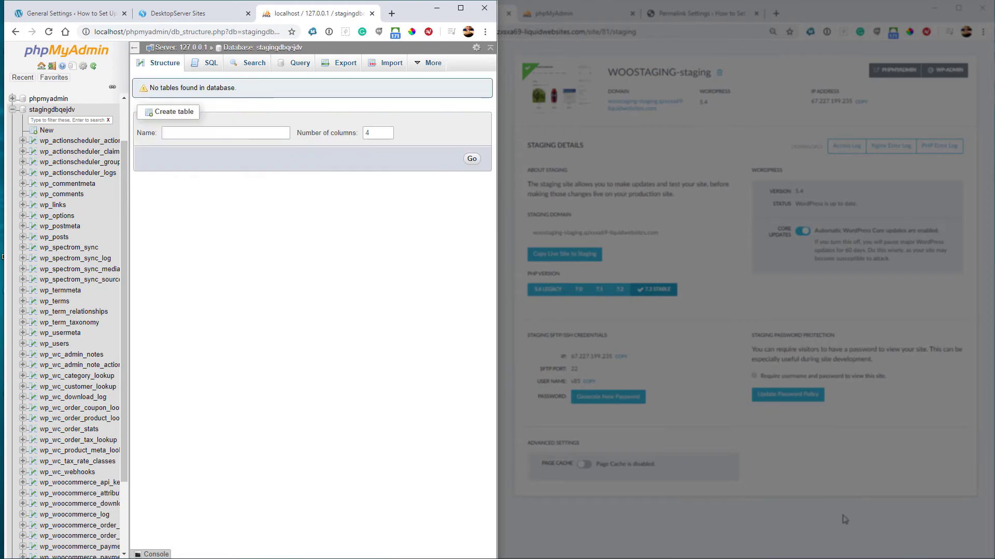
# Step: Import stagingDBqejdv.sql into the empty local stagingdbqejdv database in SQL format with the utf-8 character set
pyautogui.click(376, 63)
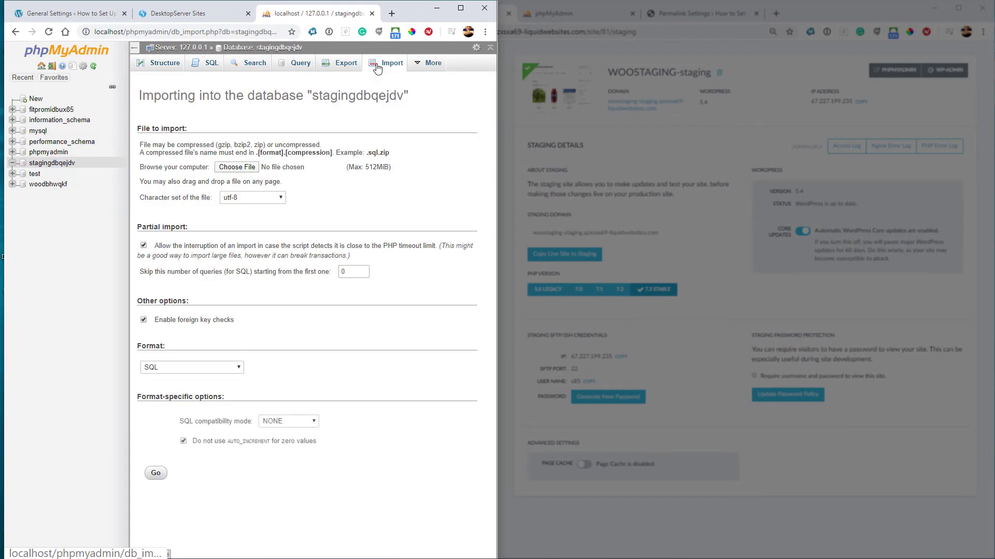
pyautogui.click(226, 169)
pyautogui.click(109, 99)
pyautogui.doubleClick(108, 98)
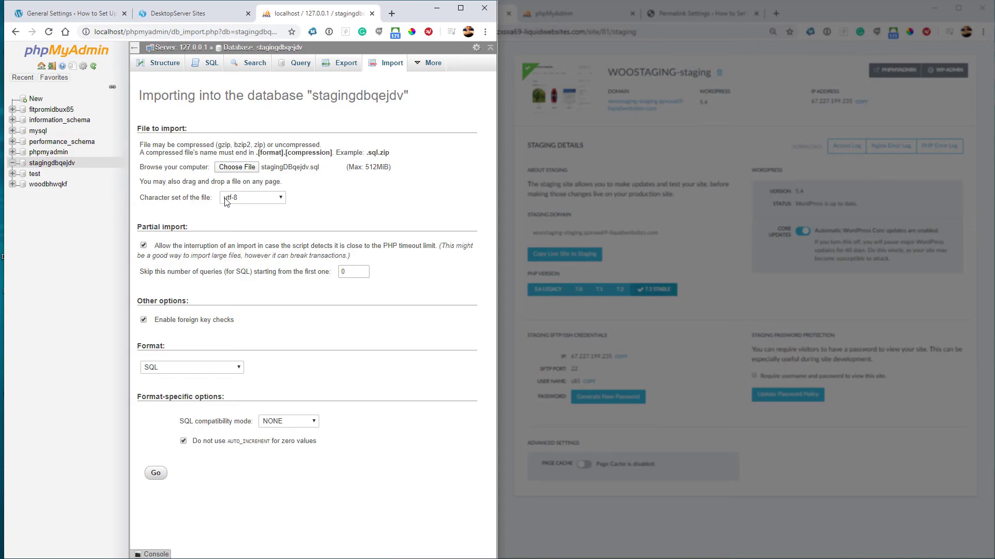
pyautogui.click(155, 473)
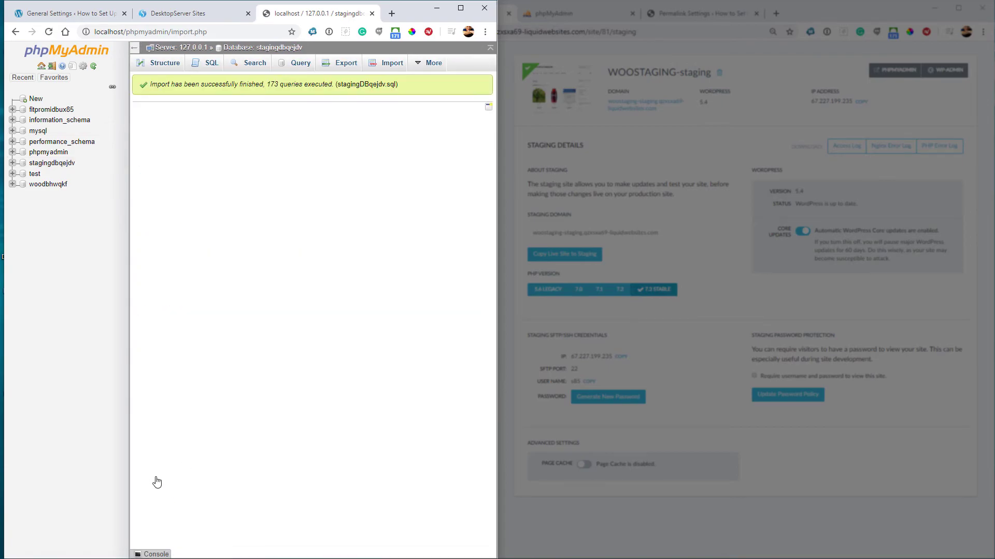
# Step: Open the local site staging.dev.cc from the DesktopServer sites list
pyautogui.click(171, 13)
pyautogui.click(283, 191)
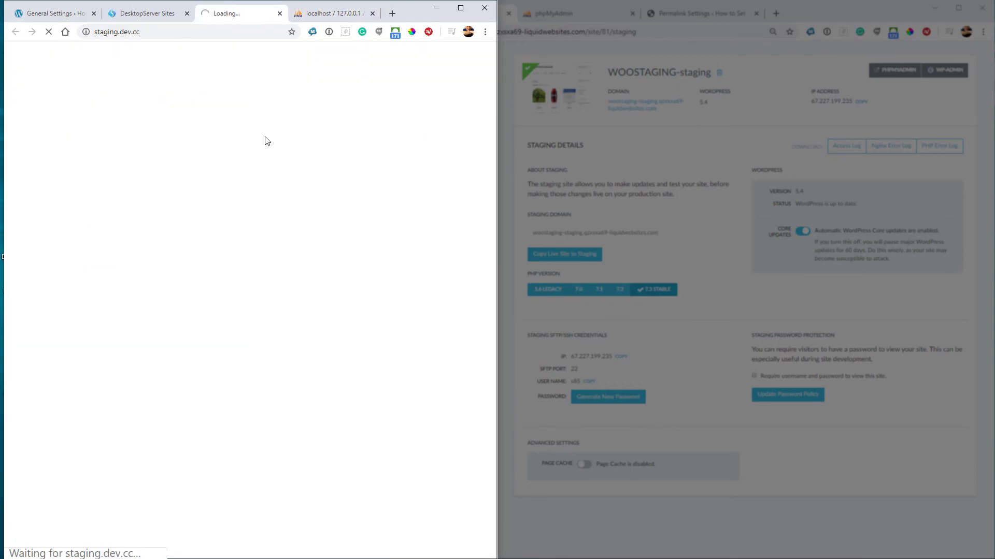